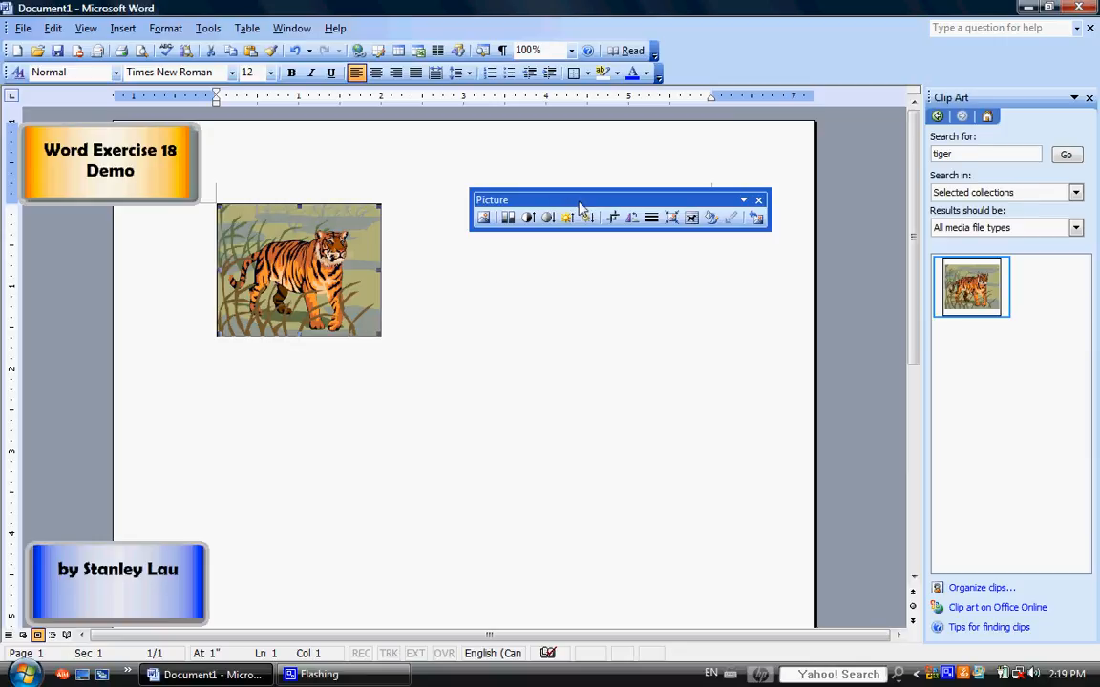
Close the floating Picture toolbar, then display it again and place it beside the tiger picture.
mouse_move(623, 202)
mouse_down()
mouse_move(594, 208)
mouse_move(616, 198)
mouse_move(602, 192)
mouse_up()
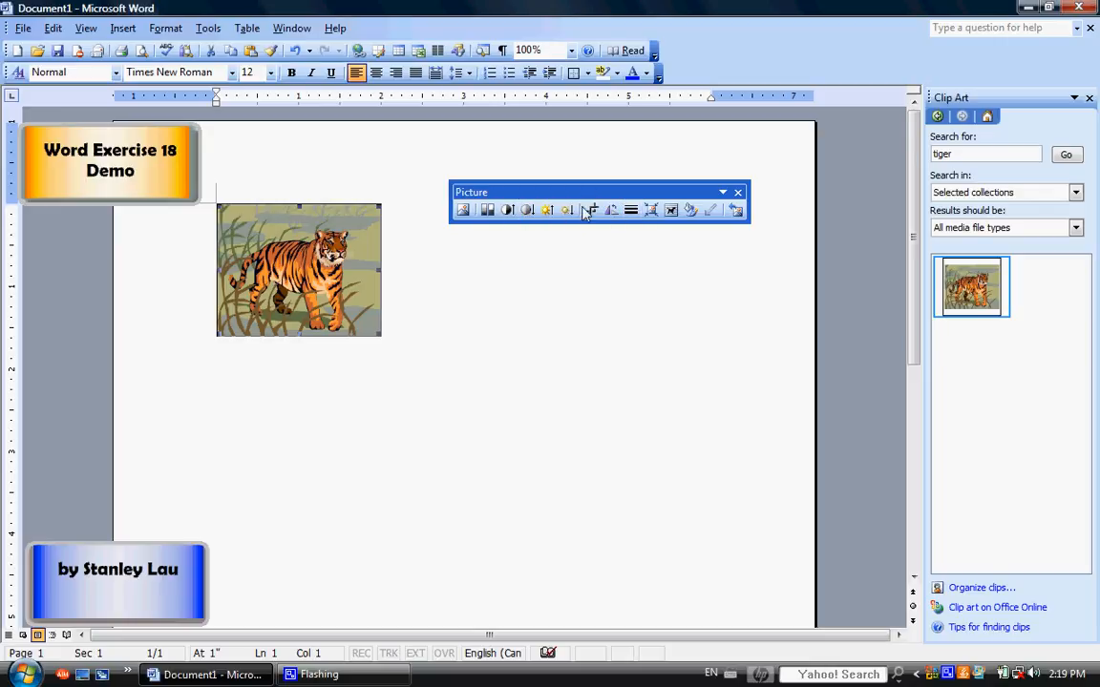
drag(576, 193, 583, 197)
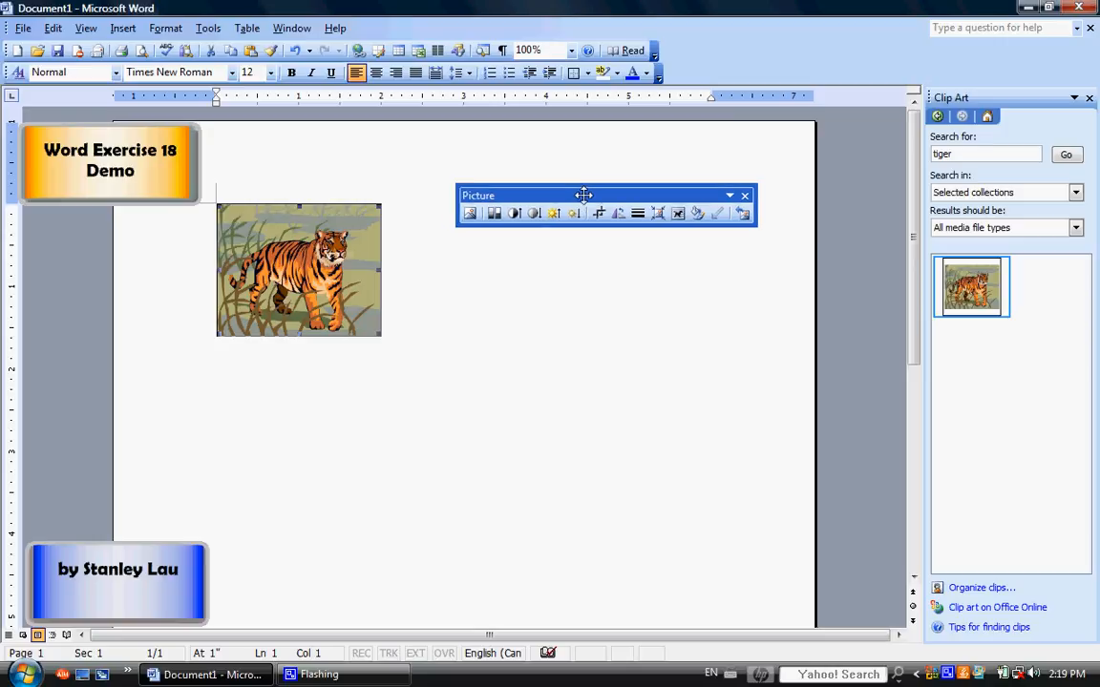
click(744, 198)
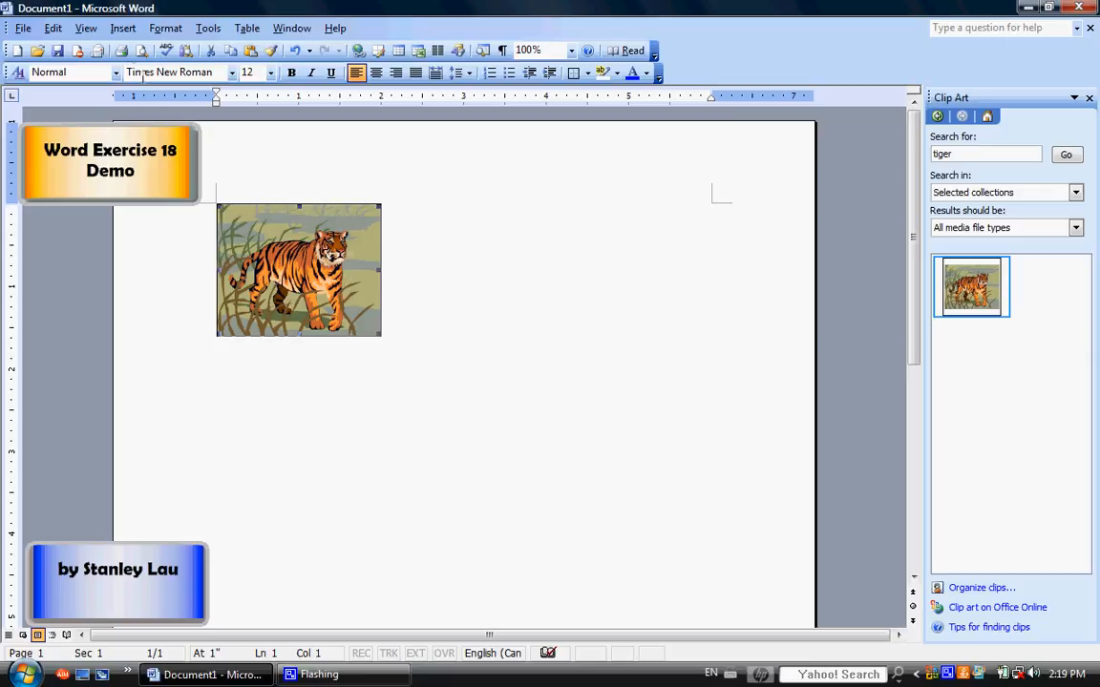
click(86, 27)
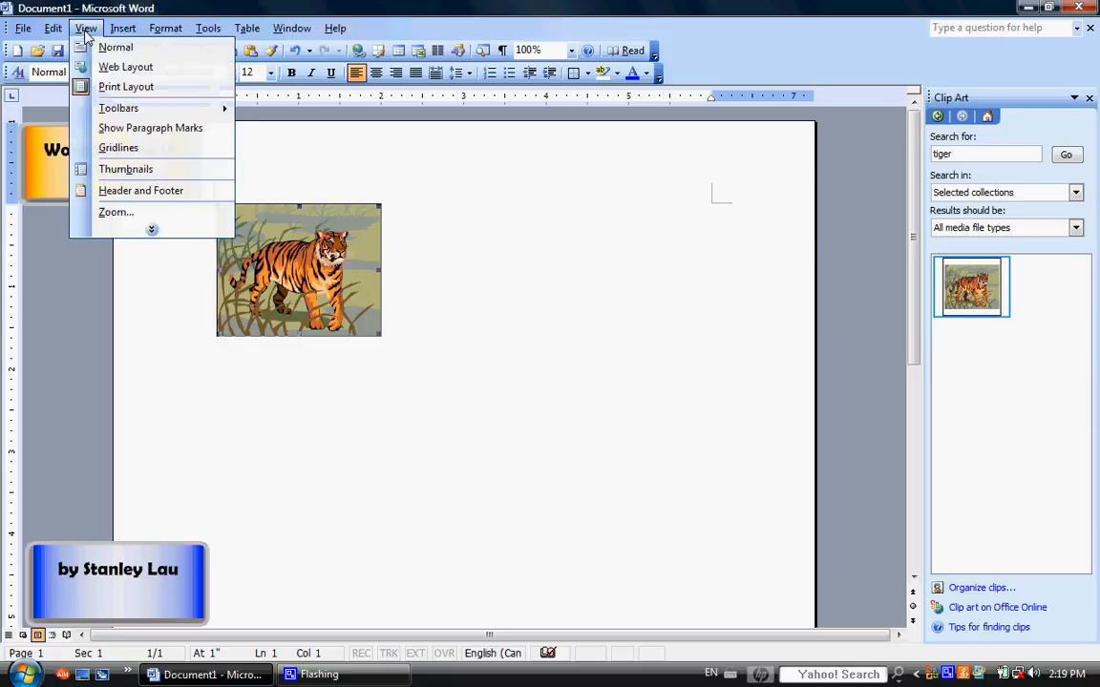
mouse_move(152, 108)
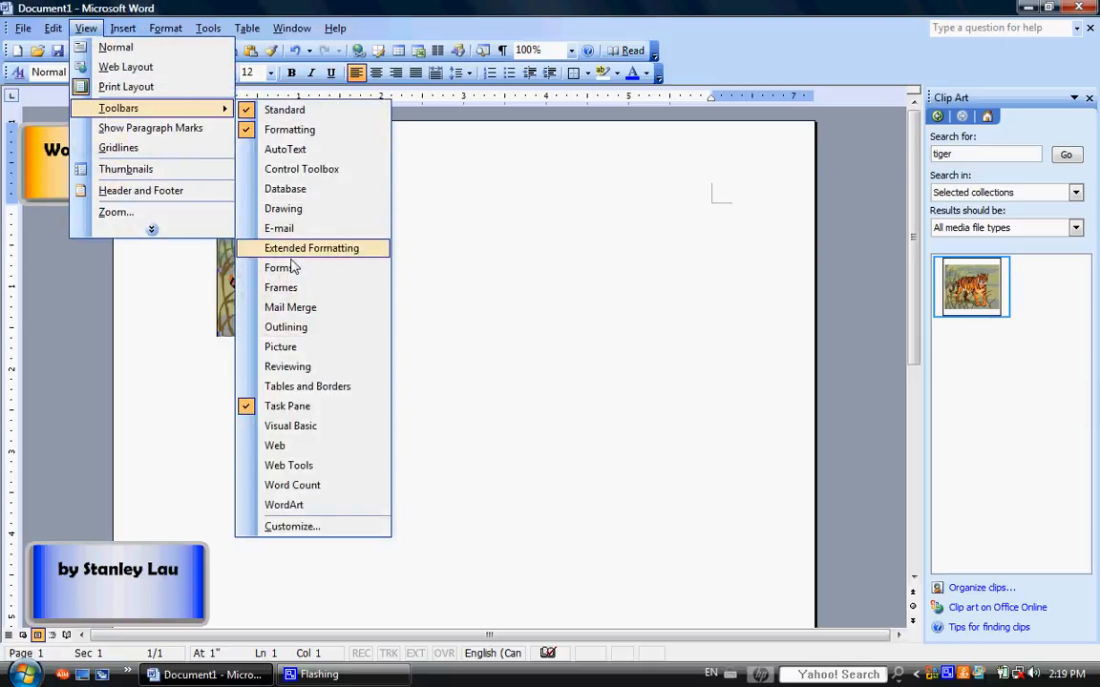
click(285, 345)
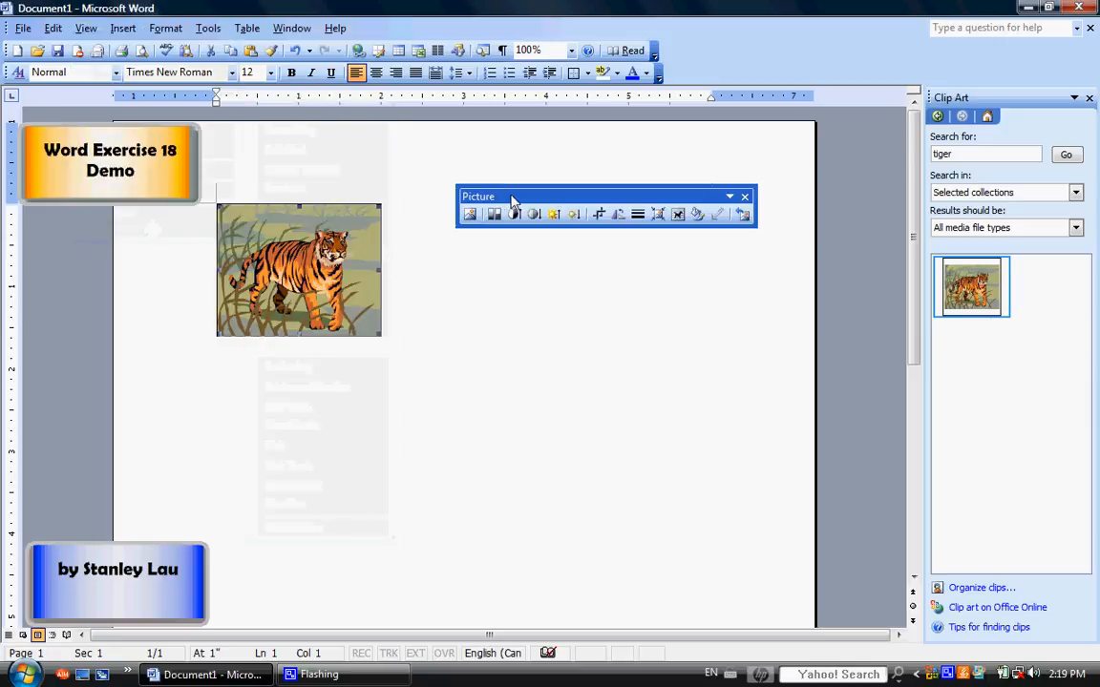
drag(526, 195, 556, 207)
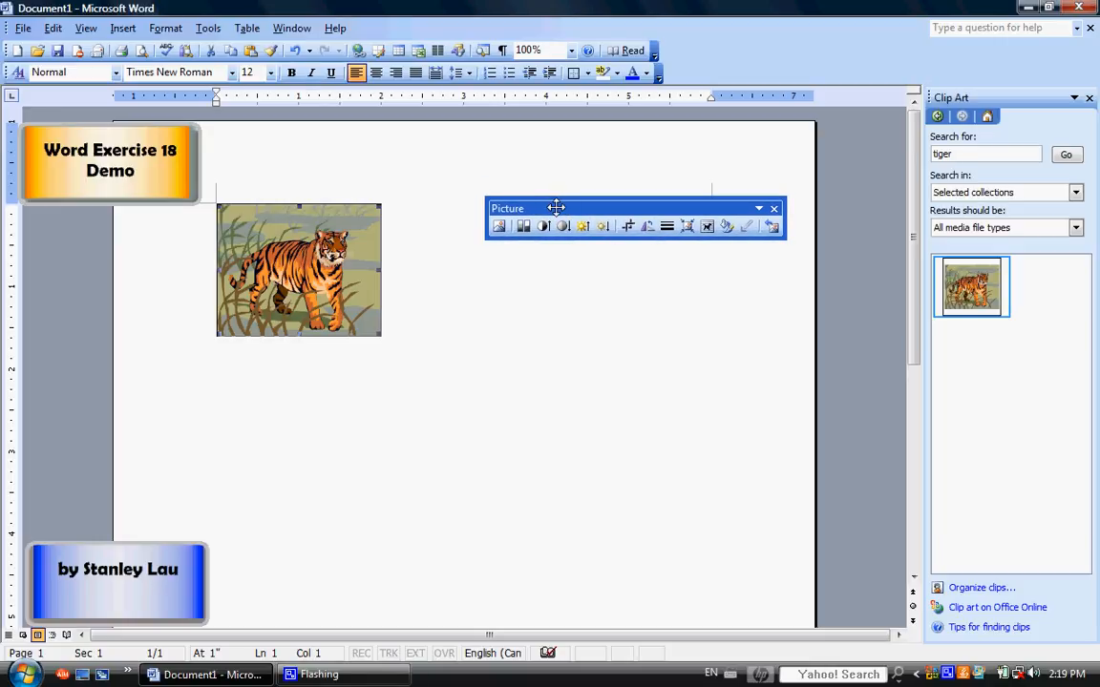
Hide the Picture toolbar once more, redisplay it and move it slightly higher over the page.
click(773, 208)
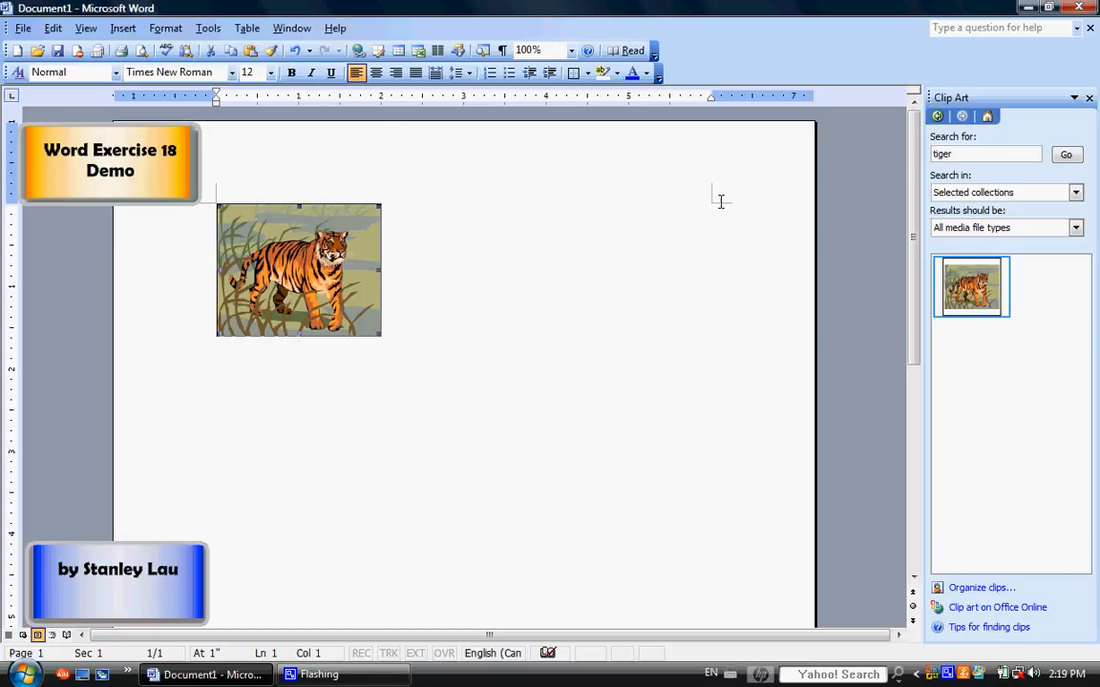
click(86, 28)
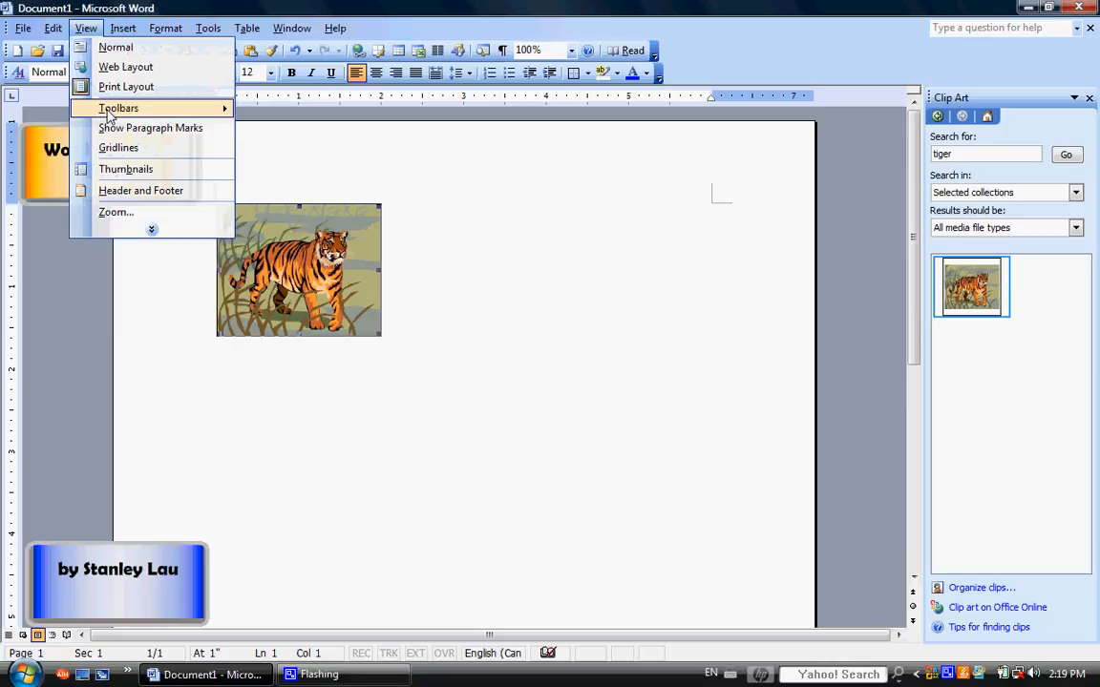
mouse_move(215, 115)
click(279, 348)
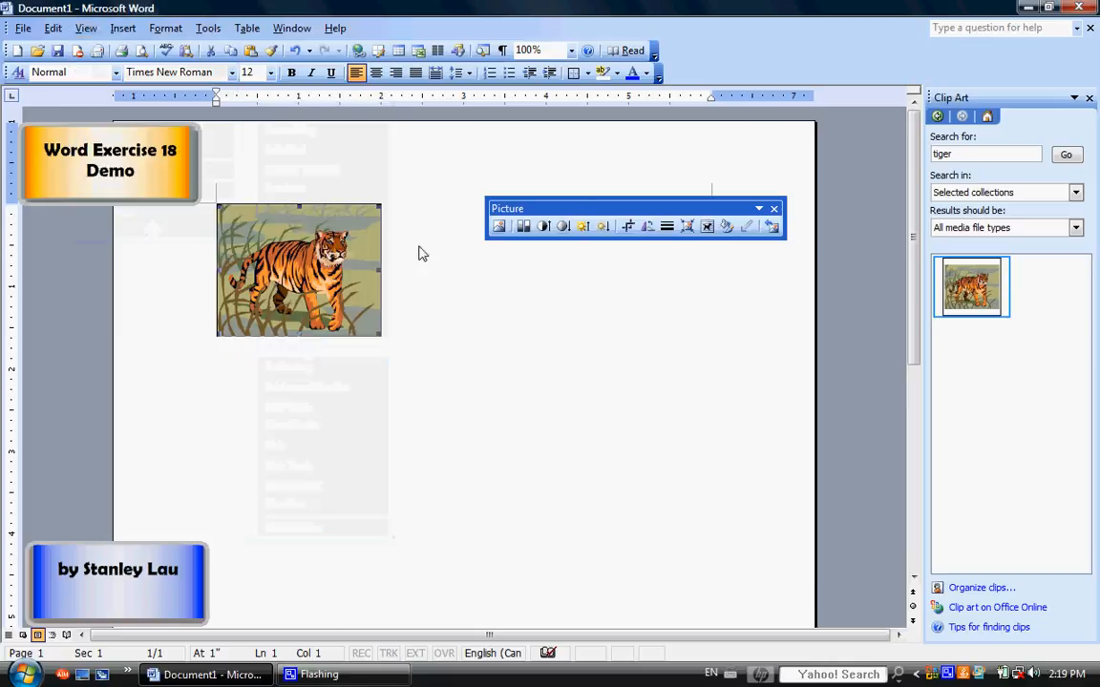
drag(599, 212, 586, 186)
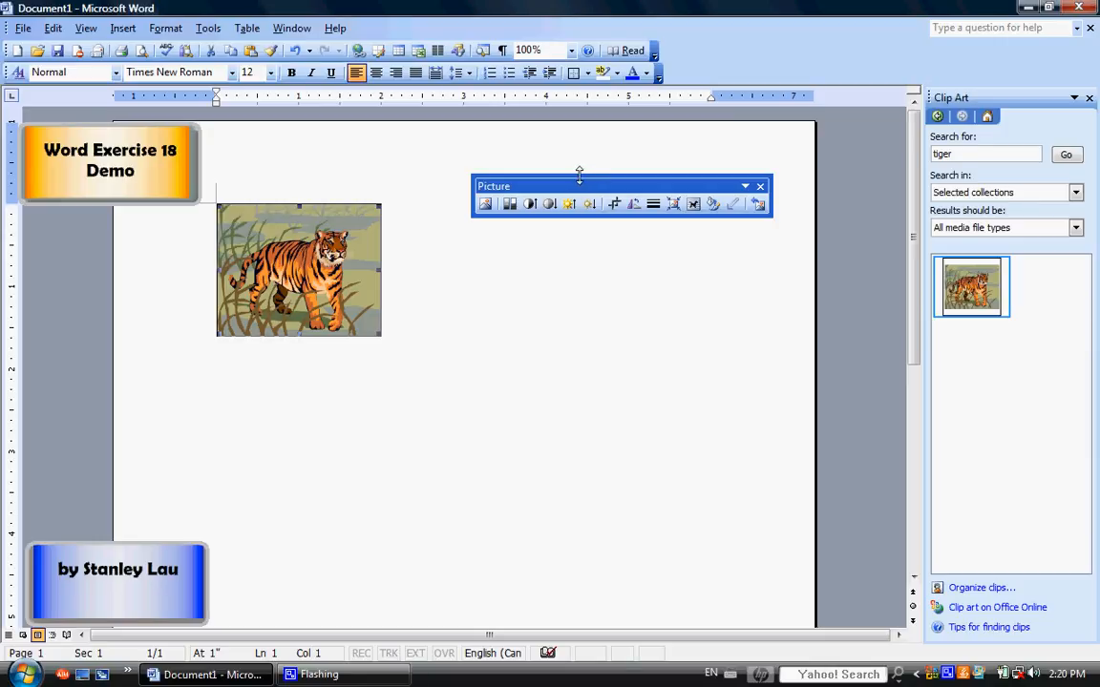
Increase the tiger picture's contrast step by step to the maximum, and reset the picture to its original look.
click(532, 204)
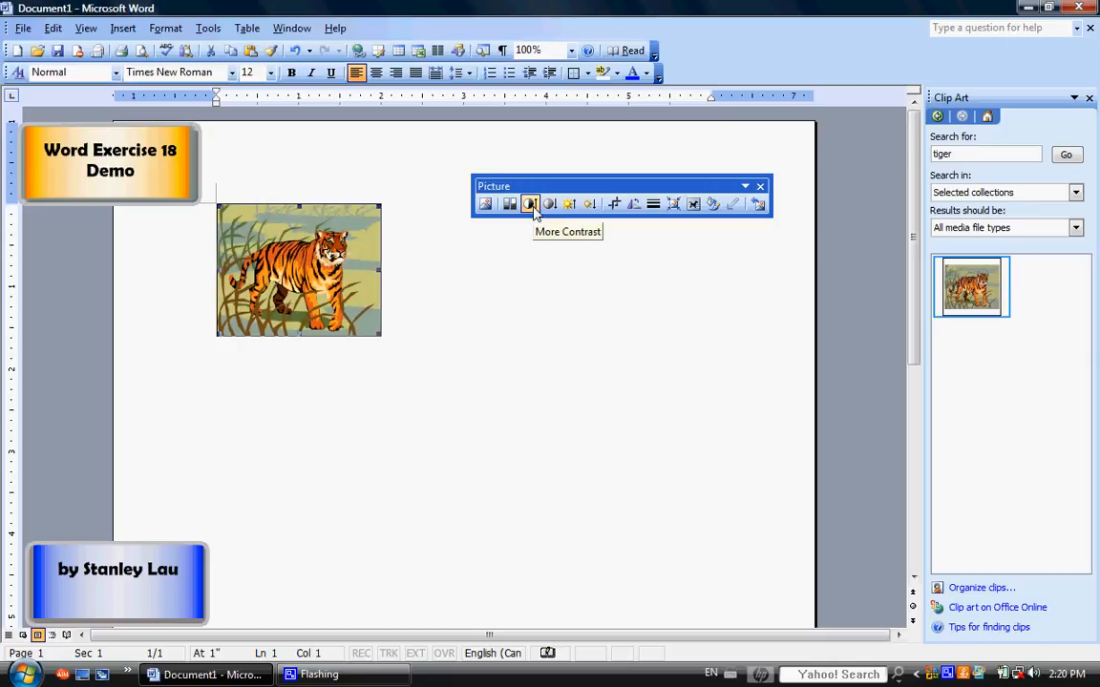
click(532, 203)
click(531, 204)
click(531, 204)
click(532, 204)
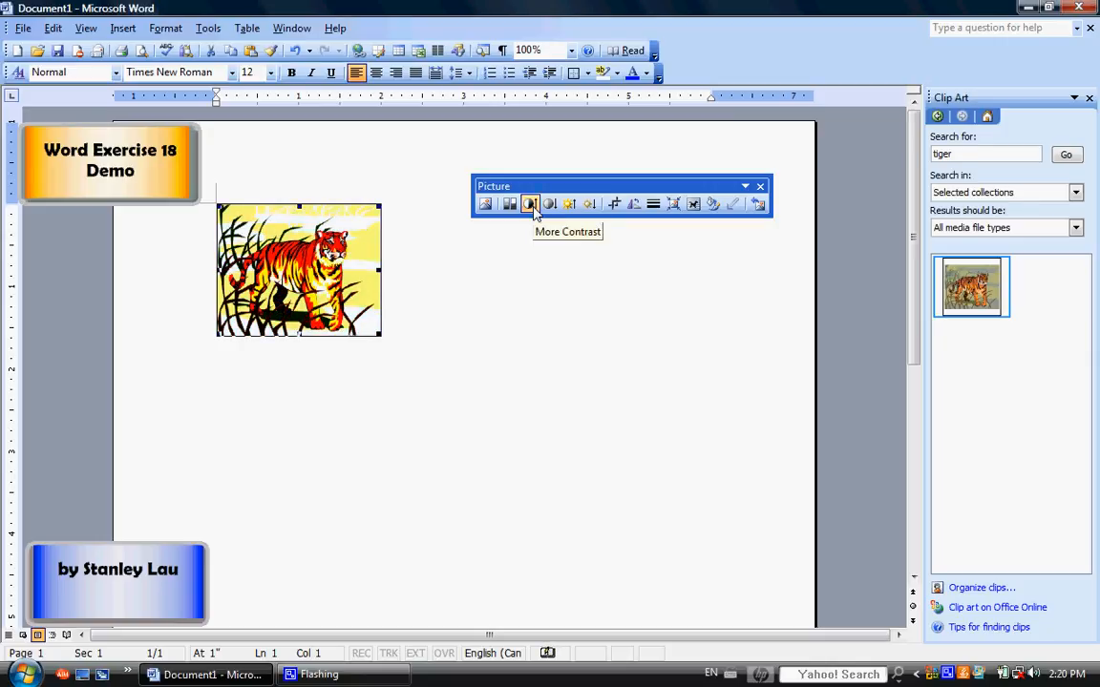
click(532, 205)
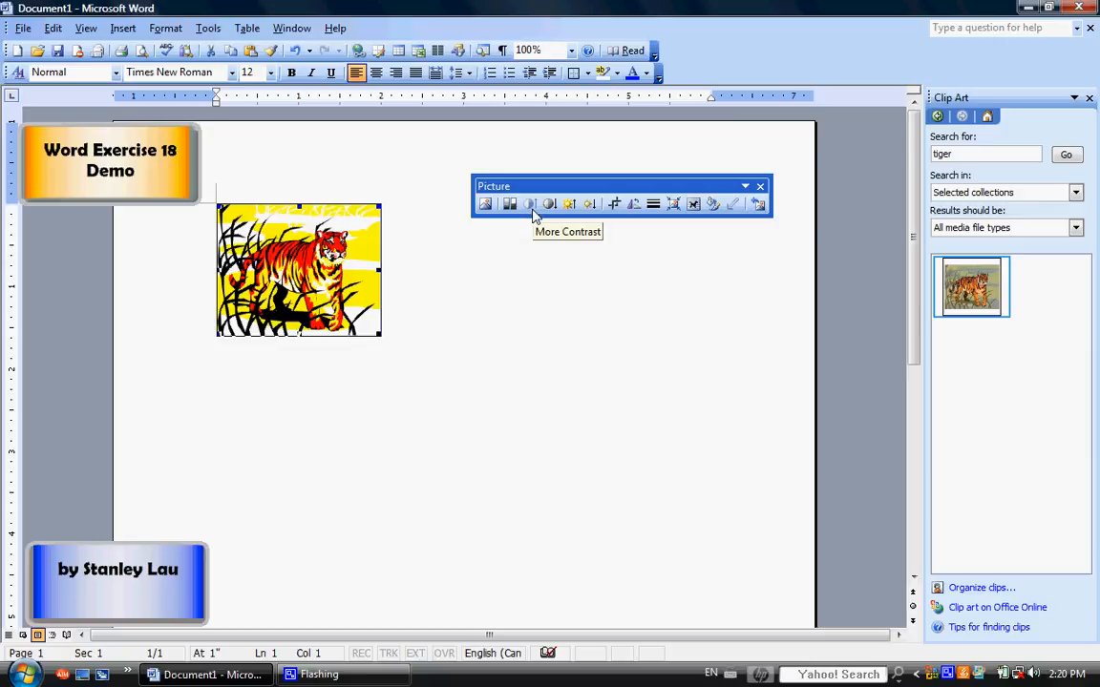
click(757, 204)
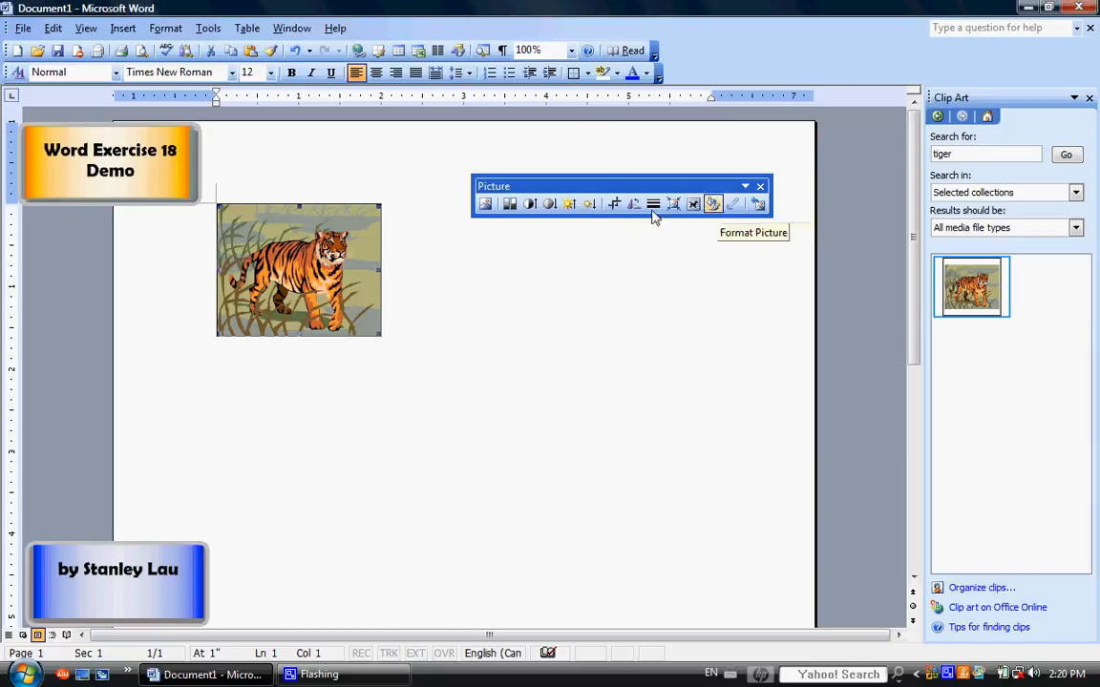
Lower the tiger picture's contrast step by step to the minimum, and reset the picture.
click(549, 204)
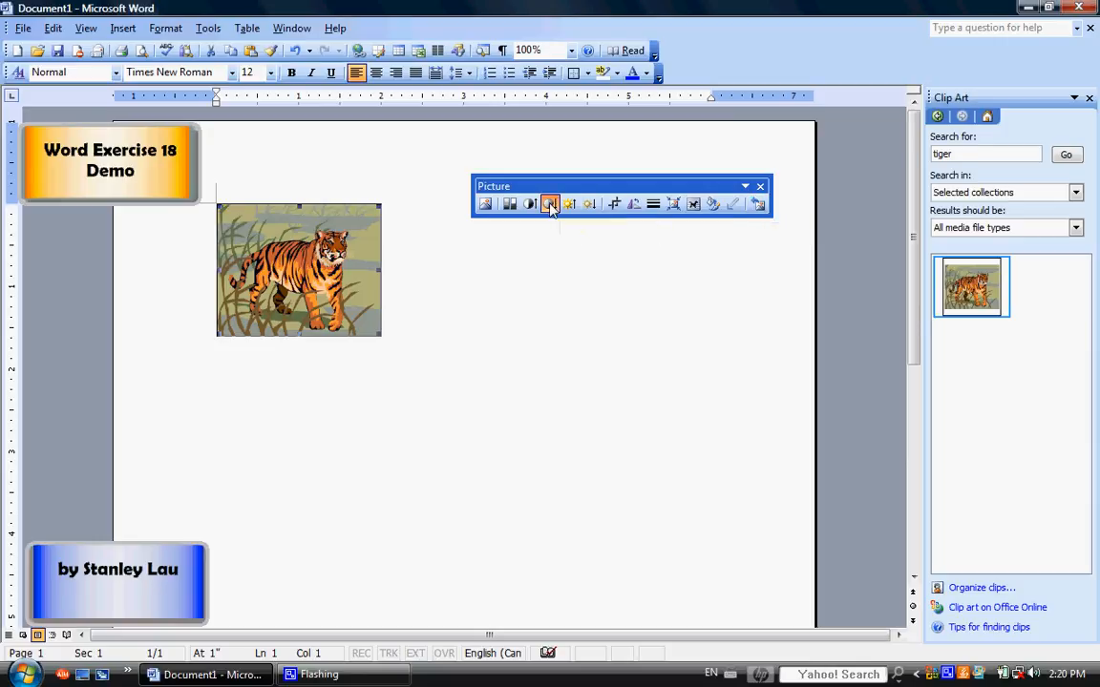
click(549, 204)
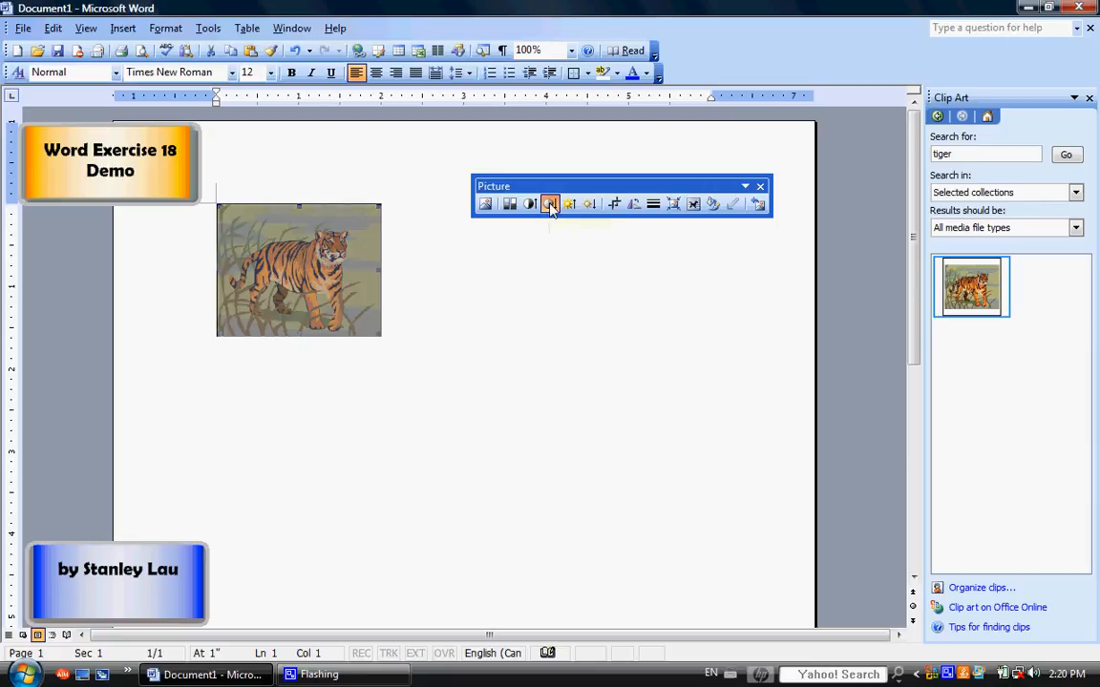
click(549, 204)
click(549, 204)
click(549, 204)
click(550, 204)
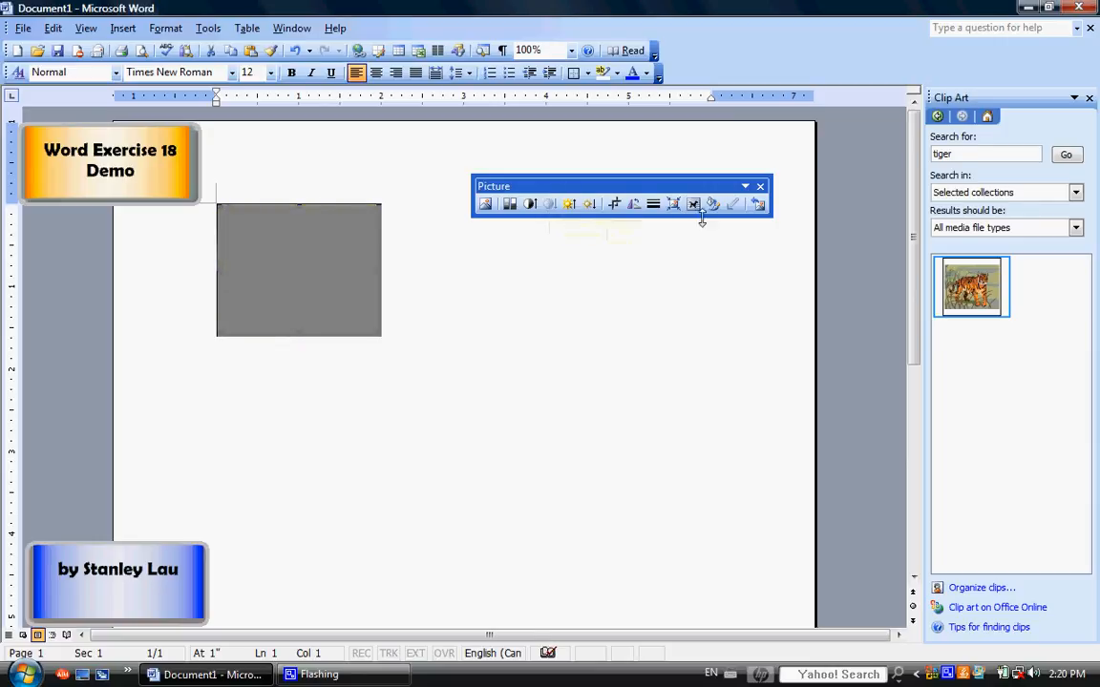
click(758, 204)
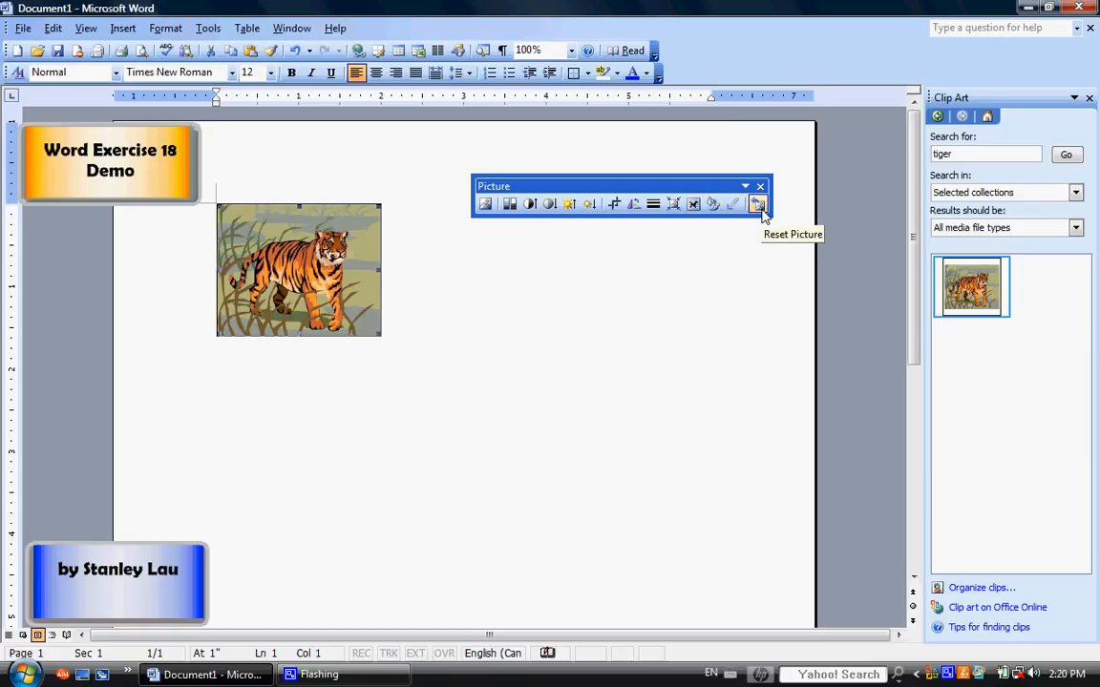
Raise the tiger picture's brightness repeatedly until the image washes out, and reset the picture.
click(569, 204)
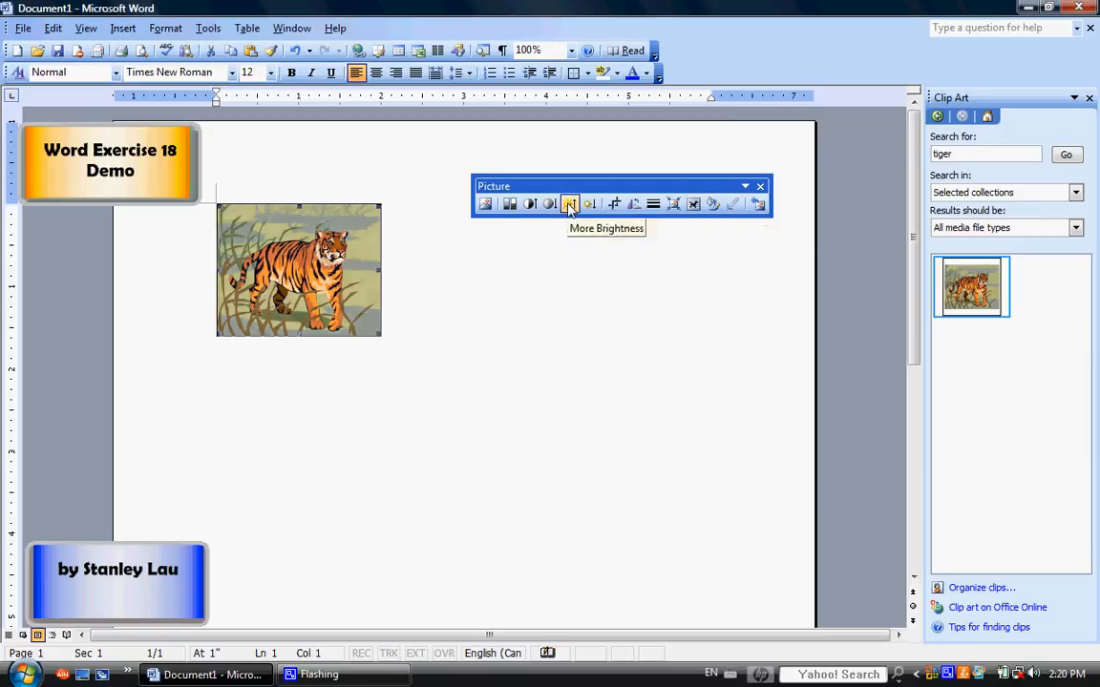
click(569, 204)
click(569, 205)
click(569, 205)
click(569, 204)
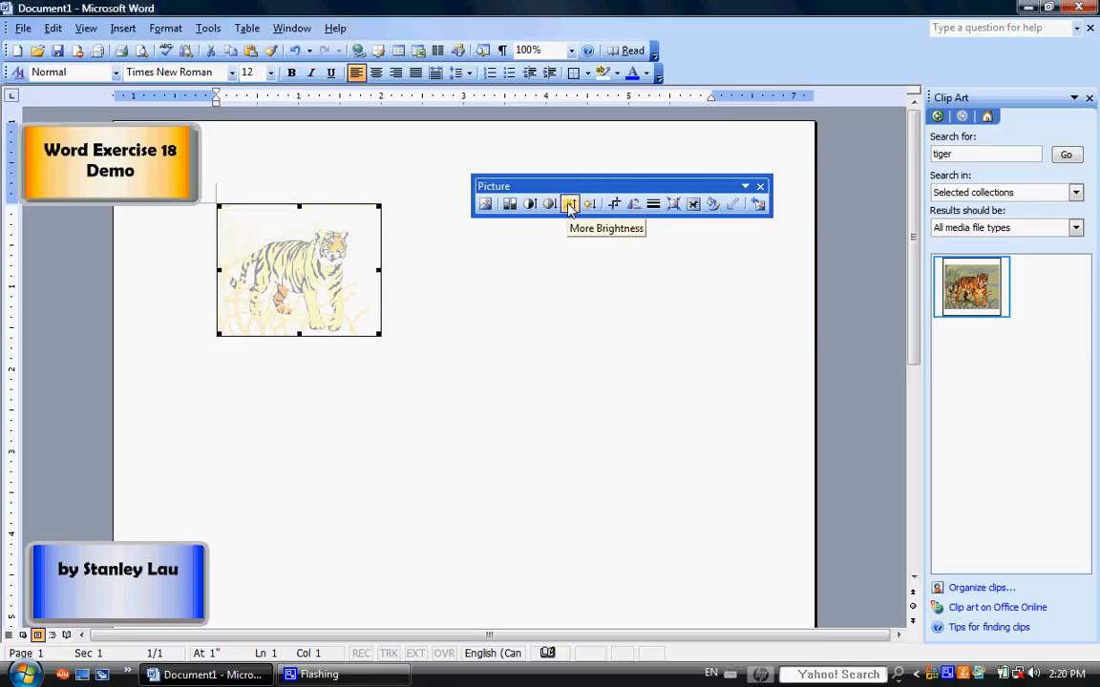
click(569, 205)
click(569, 204)
click(761, 206)
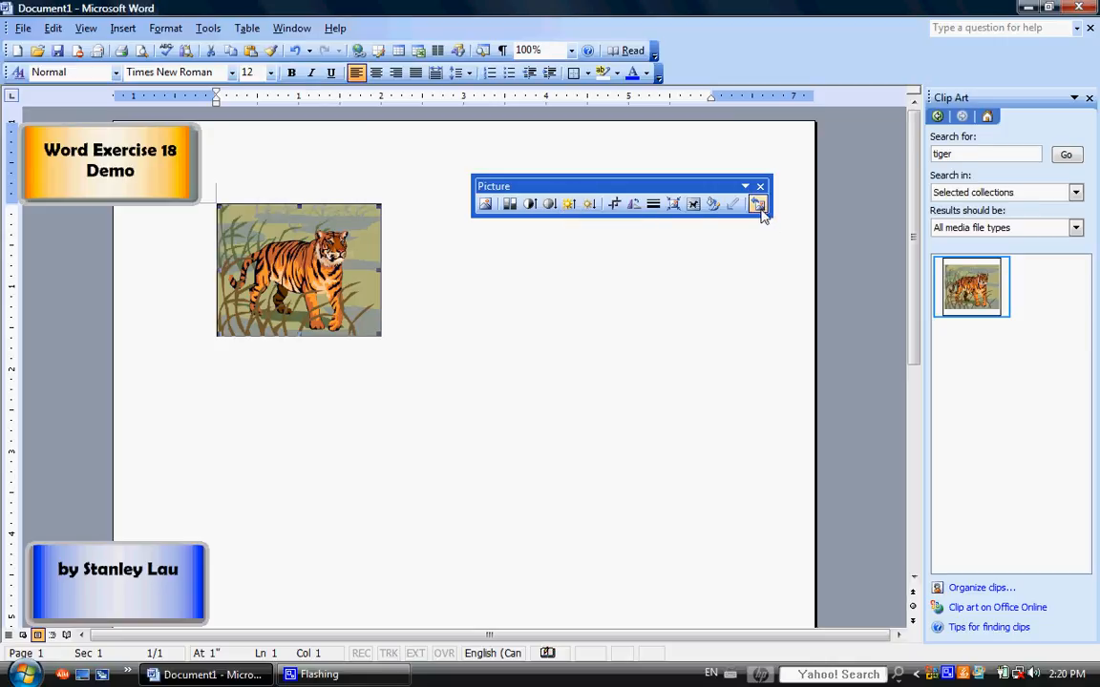
Reduce the tiger picture's brightness repeatedly until the image is nearly black, and reset the picture.
click(590, 205)
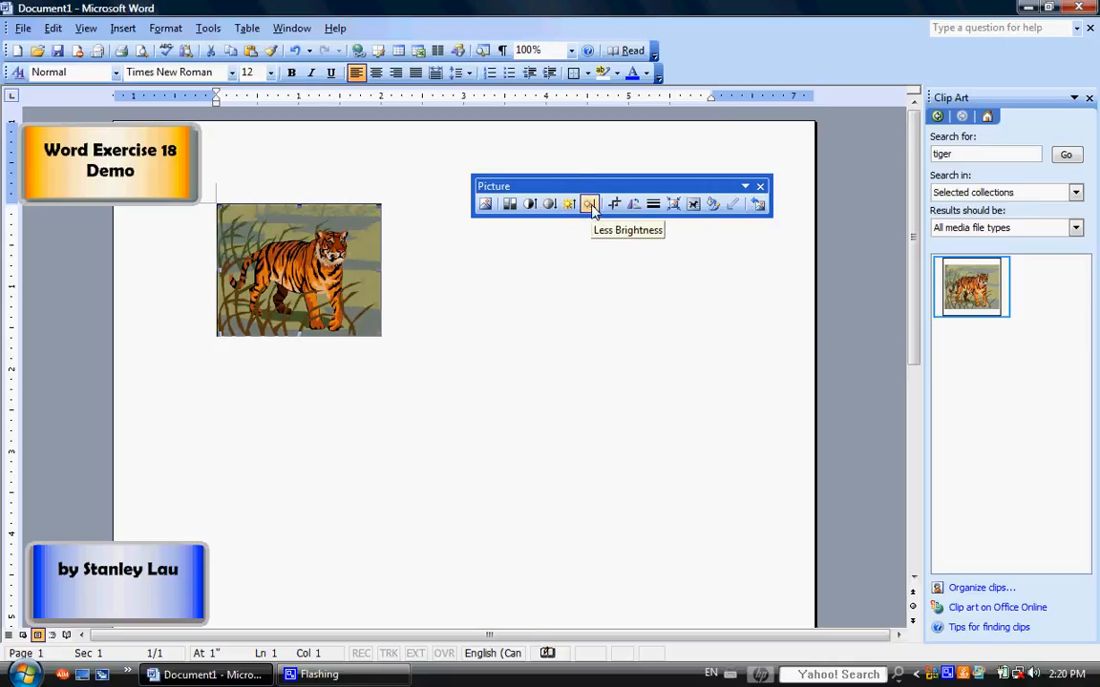
click(590, 205)
click(590, 205)
click(590, 205)
click(590, 205)
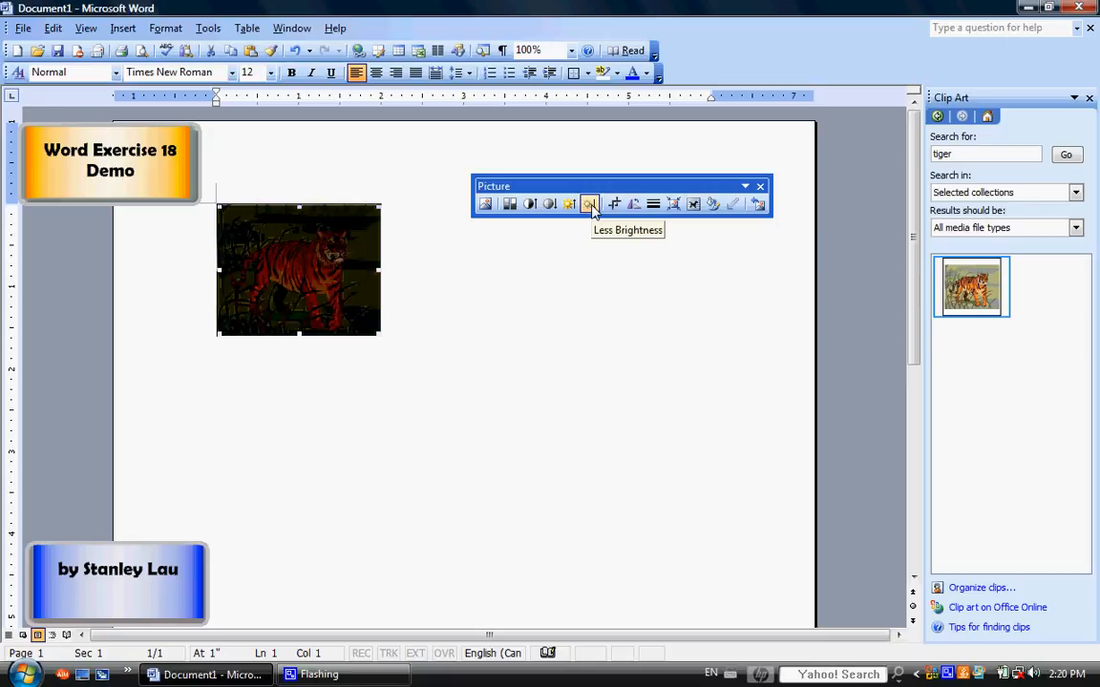
click(590, 205)
click(589, 205)
click(590, 206)
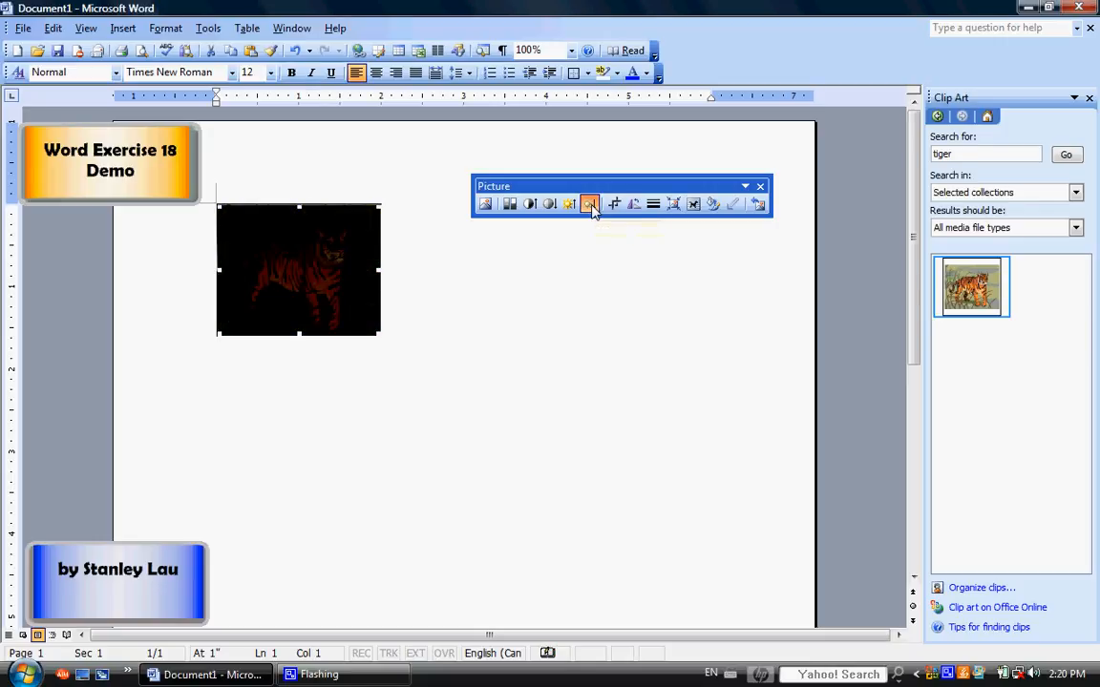
click(758, 204)
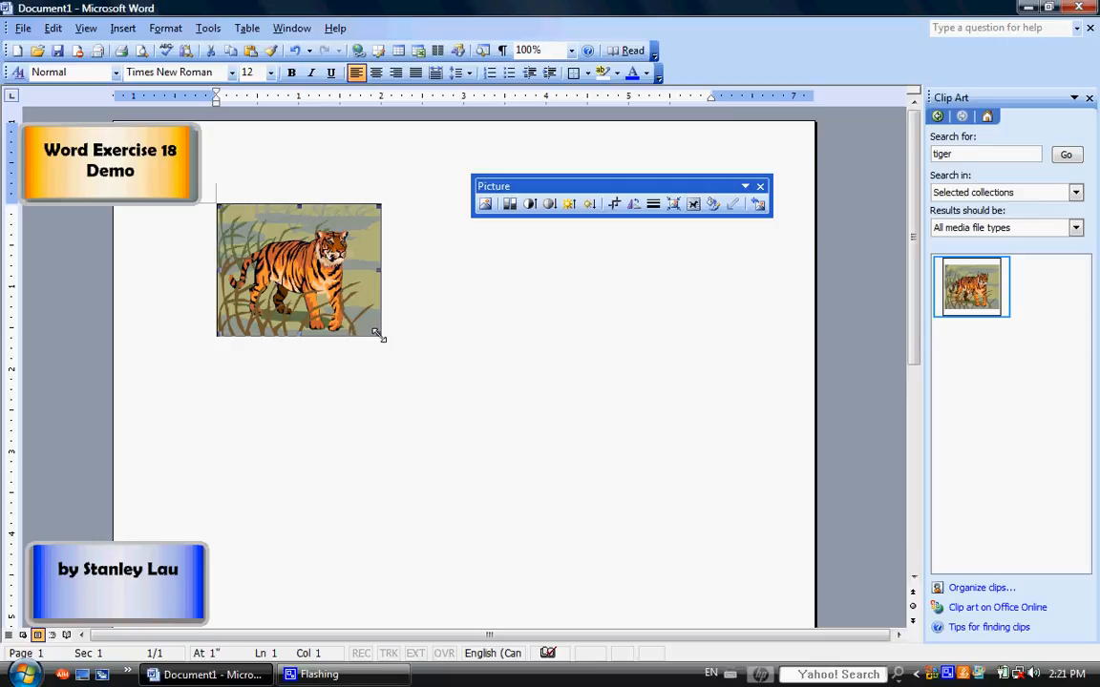
Resize the tiger picture proportionally from its lower-right corner, stretch only its width to the right margin, and reset it.
drag(379, 334, 530, 458)
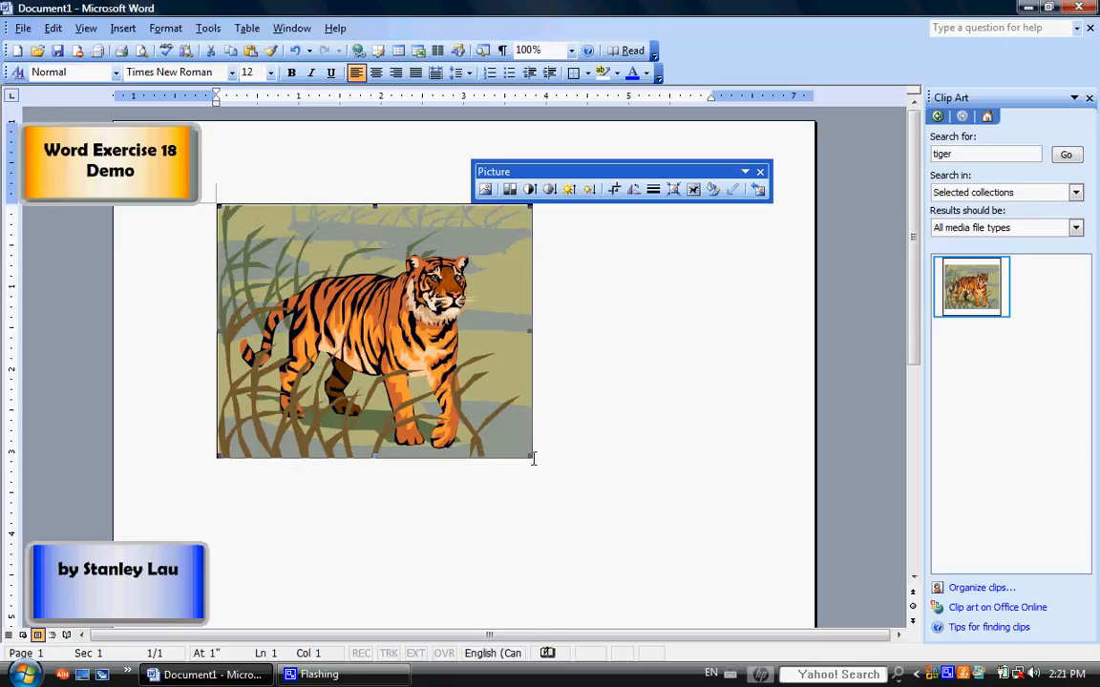
drag(423, 384, 424, 387)
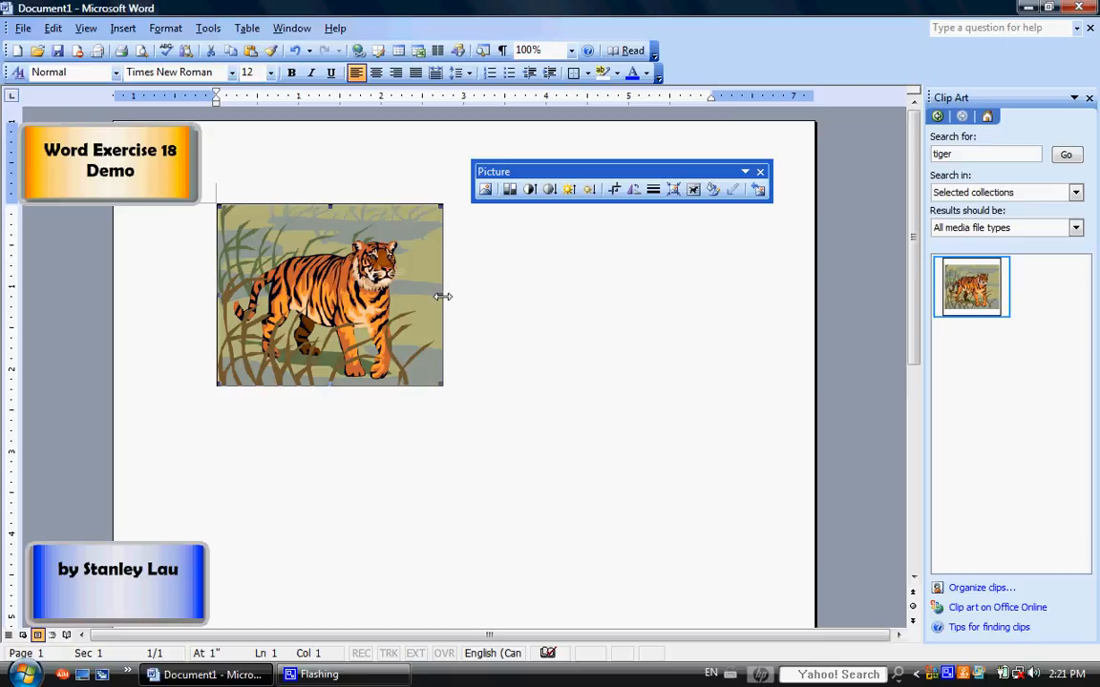
drag(442, 296, 717, 300)
click(758, 189)
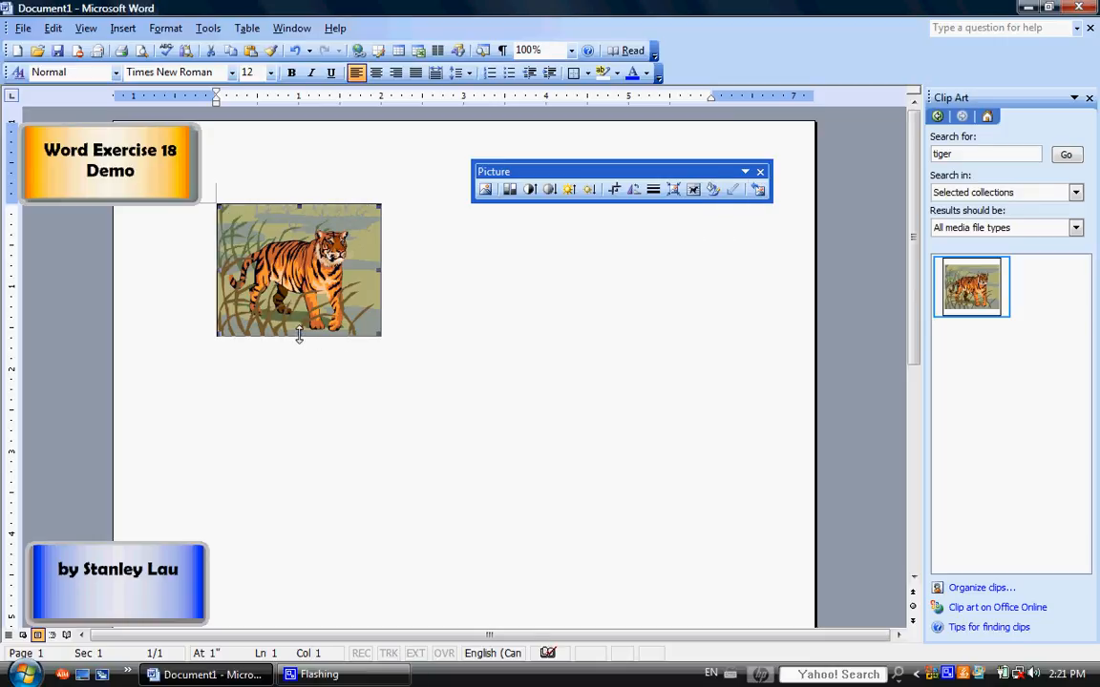
Stretch only the tiger picture's height to about 5 inches, and reset the picture.
drag(300, 341, 312, 619)
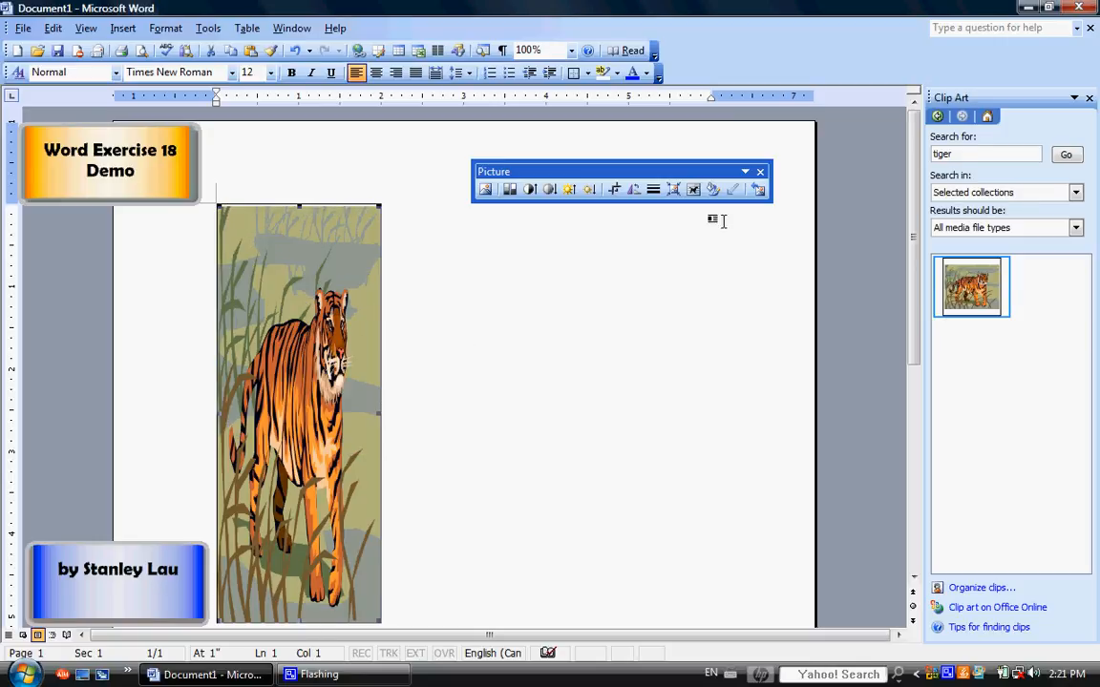
click(759, 189)
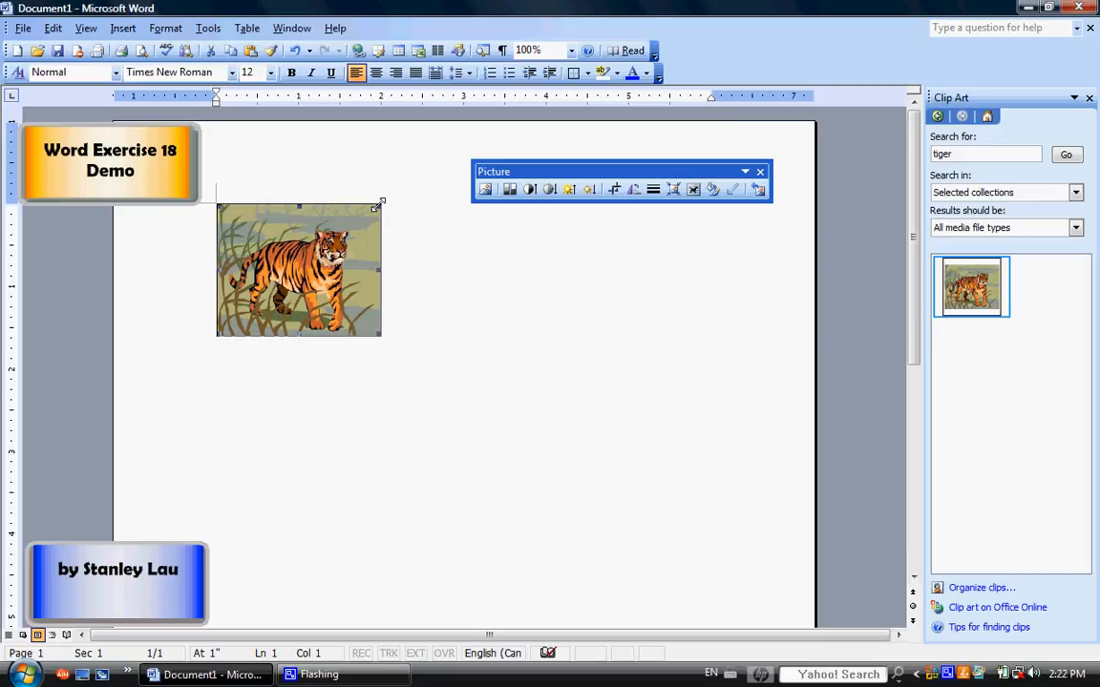
Enlarge the tiger picture proportionally from different corners to about 6 inches wide, and reset it to its original size.
drag(379, 203, 470, 130)
drag(469, 207, 541, 147)
drag(219, 461, 161, 514)
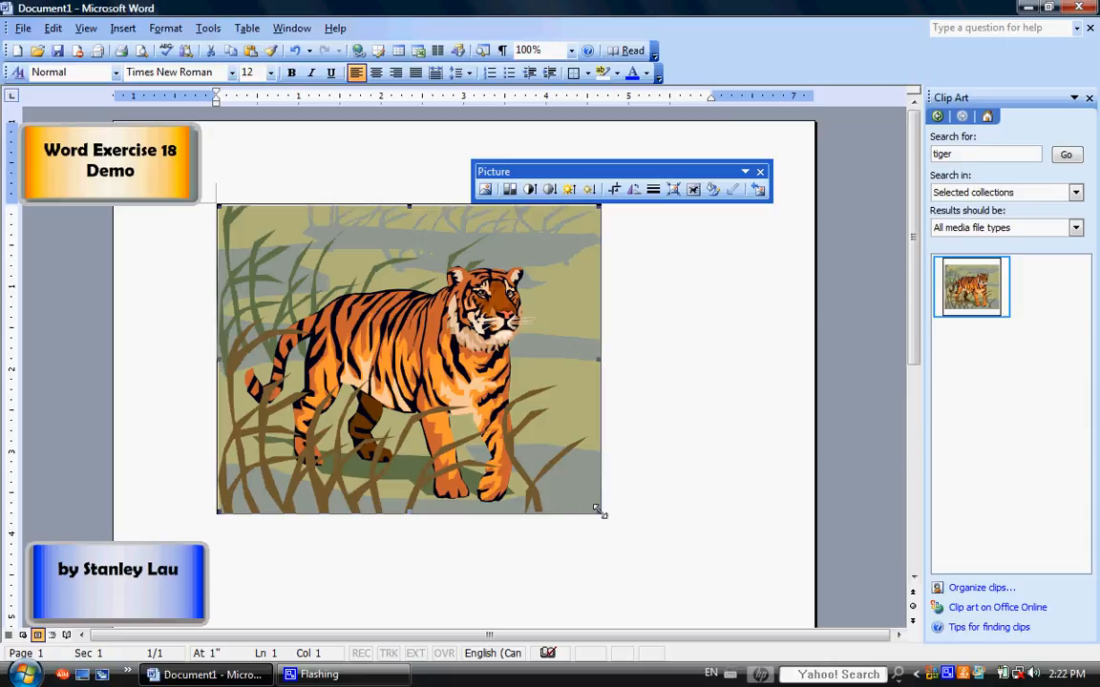
drag(599, 511, 726, 567)
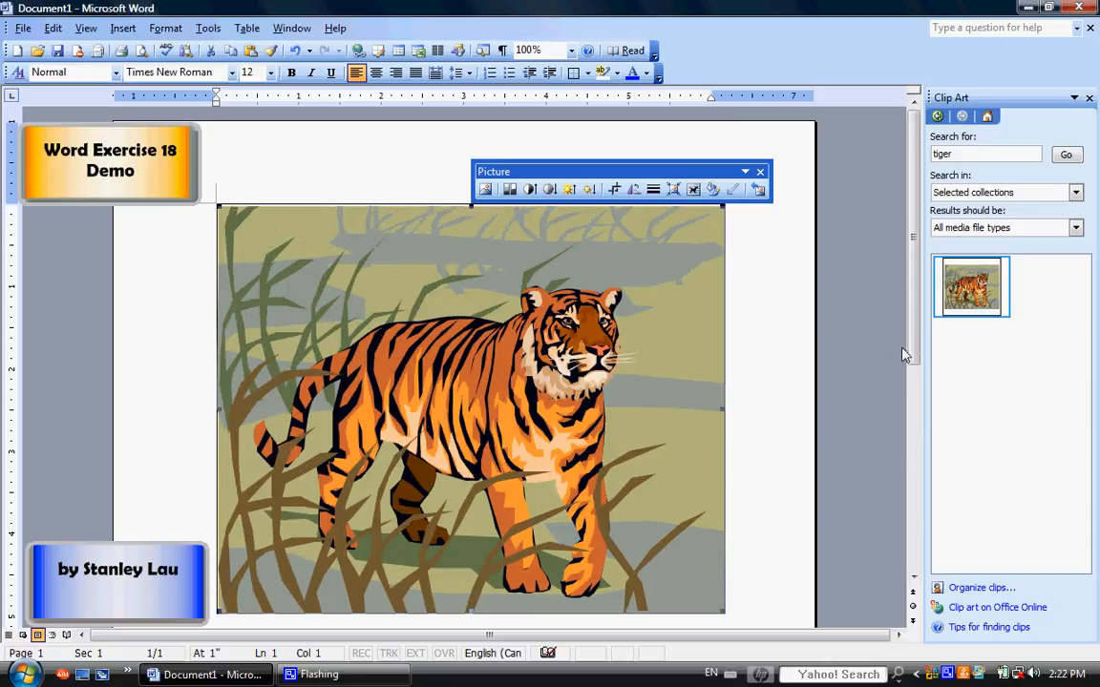
scroll(914, 349, down, 1)
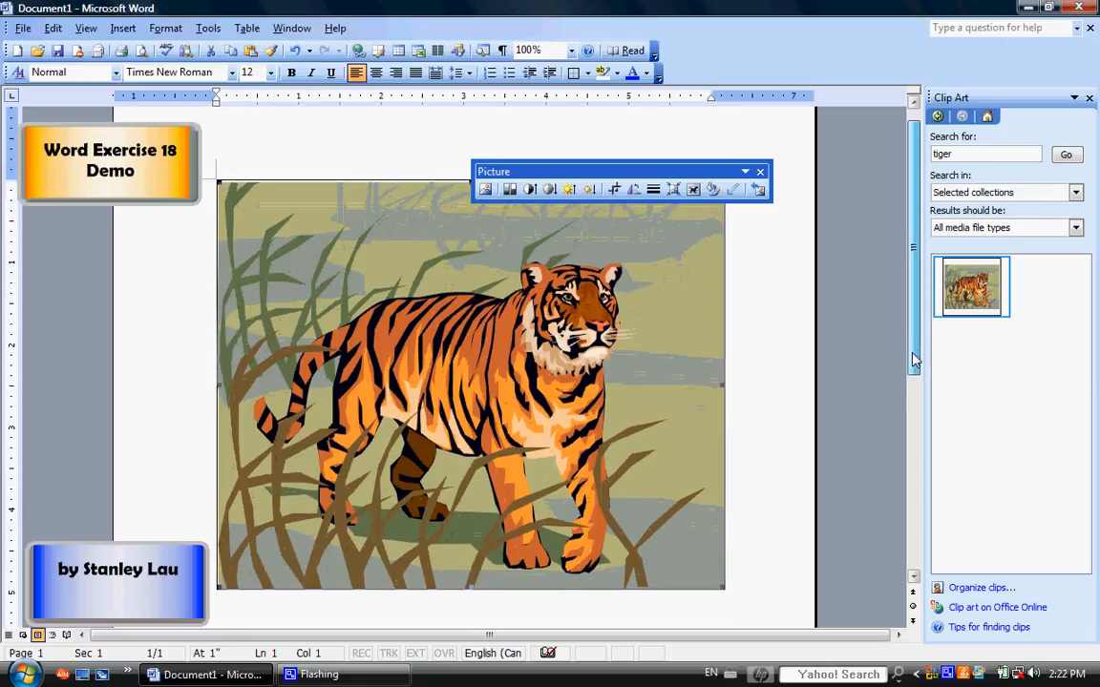
click(757, 190)
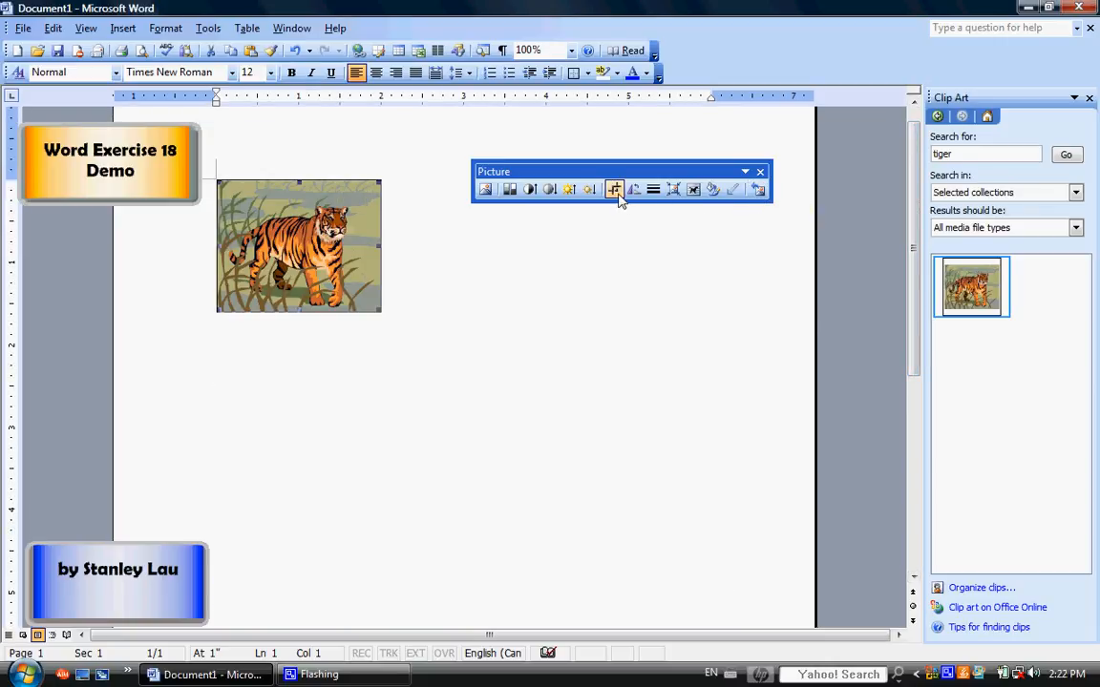
Enlarge the tiger picture proportionally to about 4.8 inches wide, and crop it from all four sides down to the tiger's head.
drag(379, 311, 610, 434)
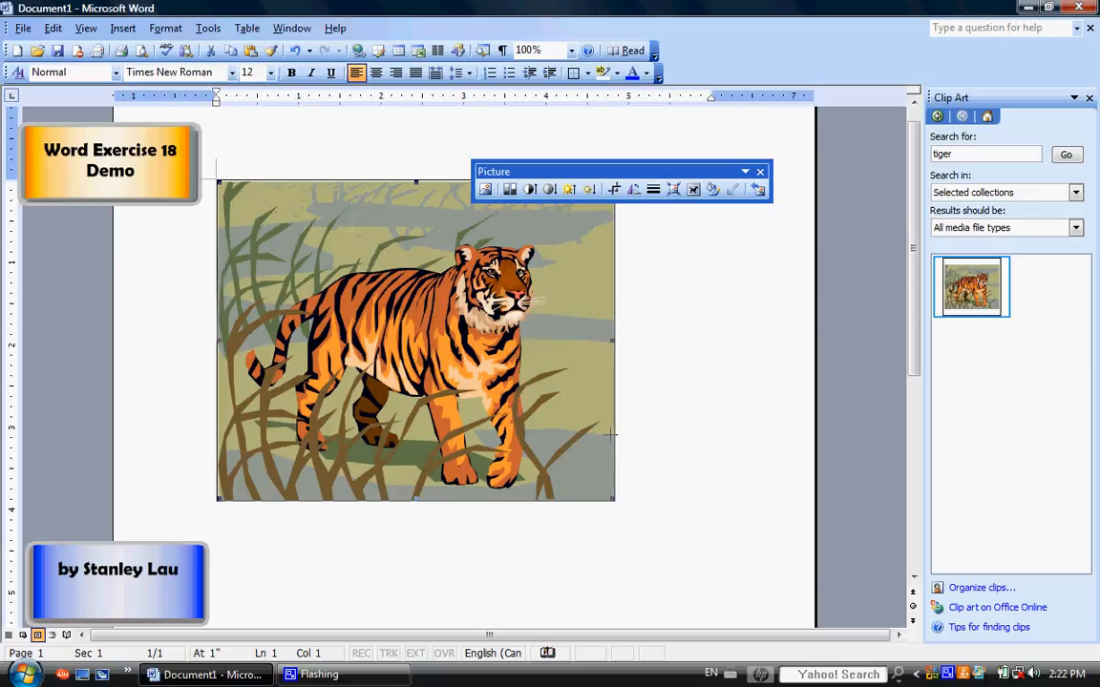
click(614, 192)
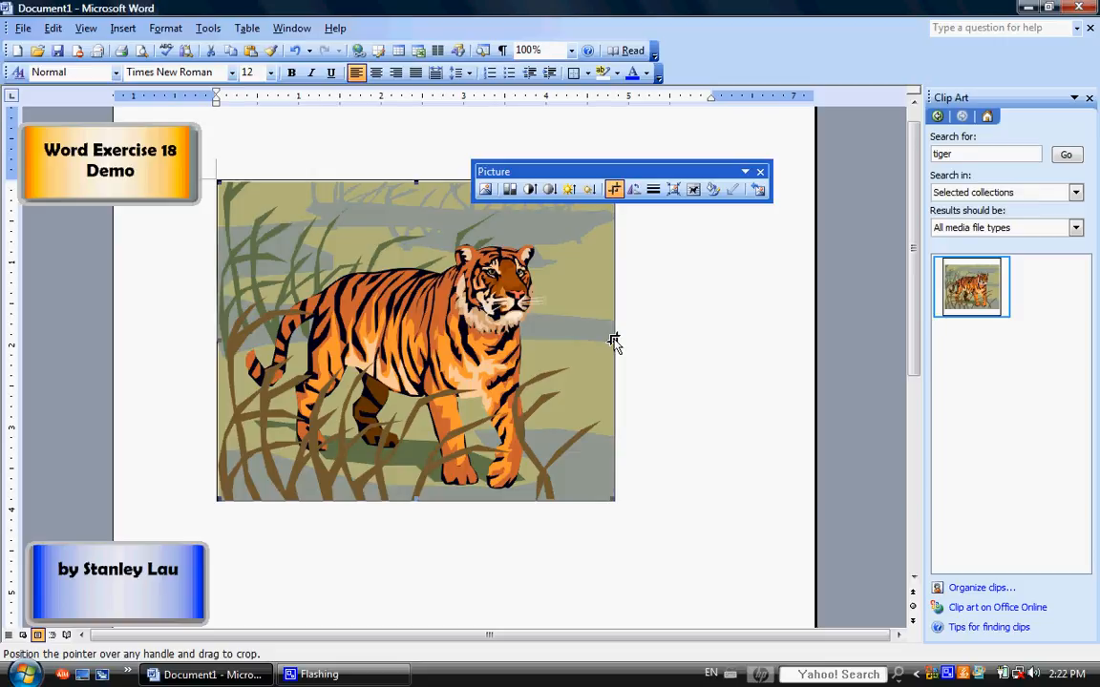
drag(614, 340, 546, 341)
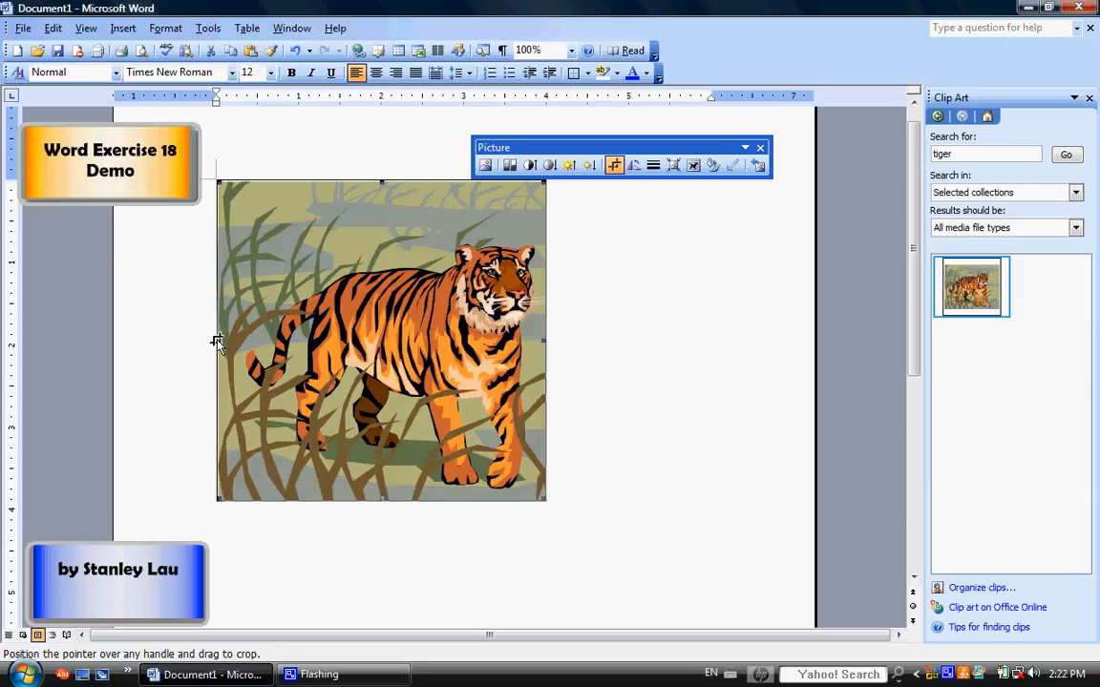
drag(217, 340, 444, 346)
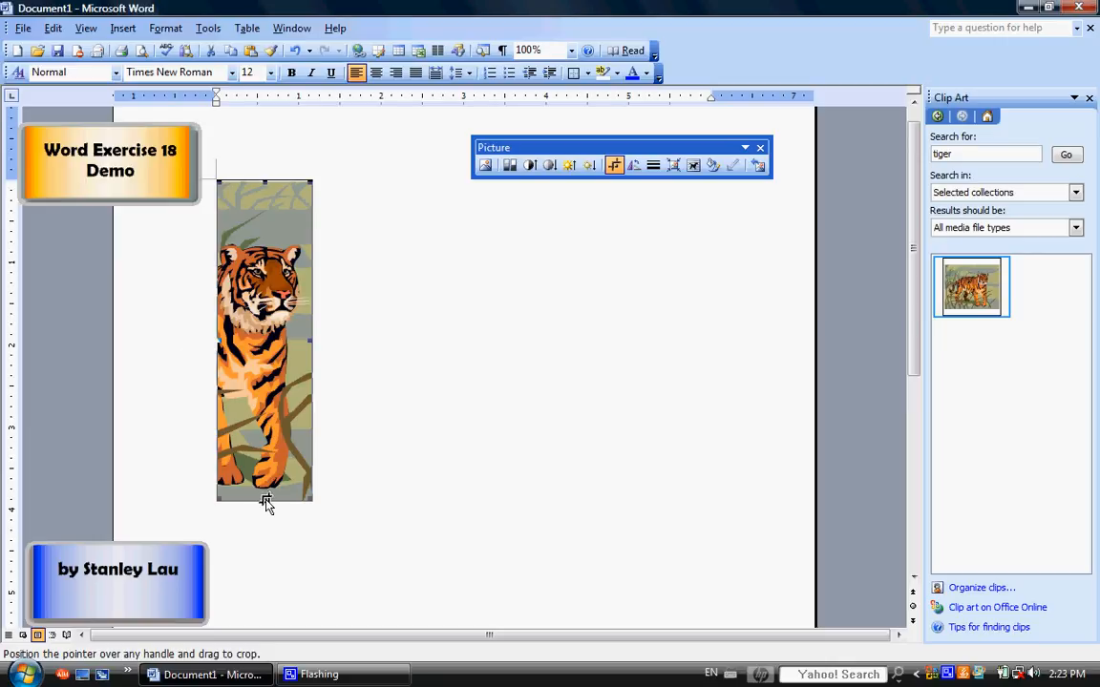
drag(266, 505, 265, 338)
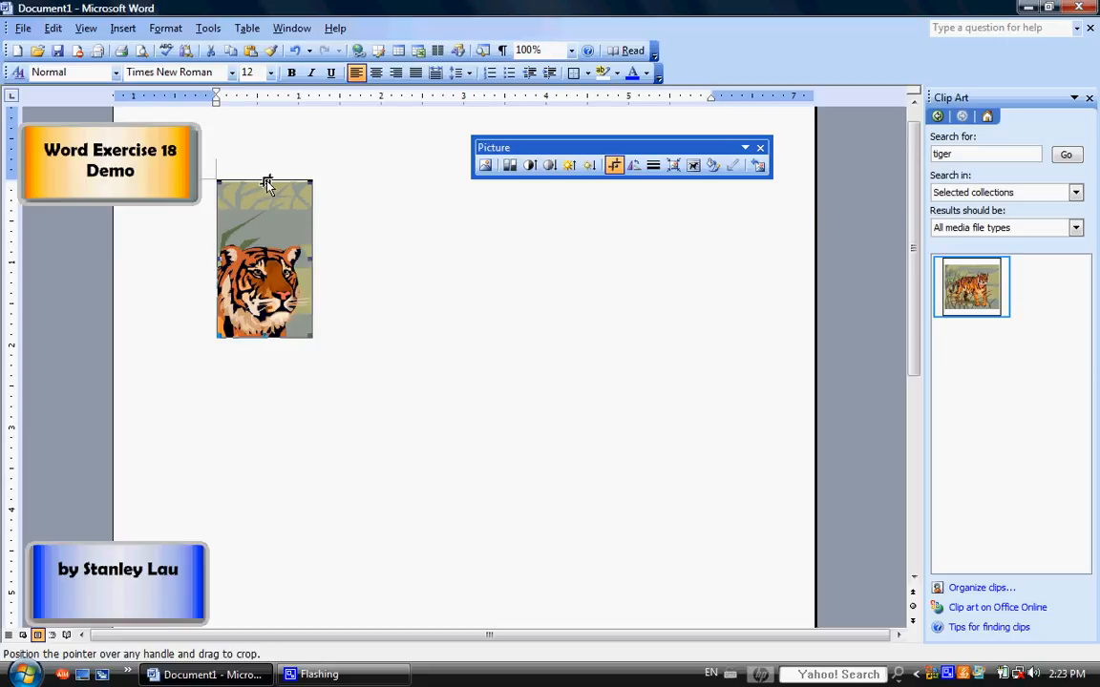
drag(266, 182, 305, 232)
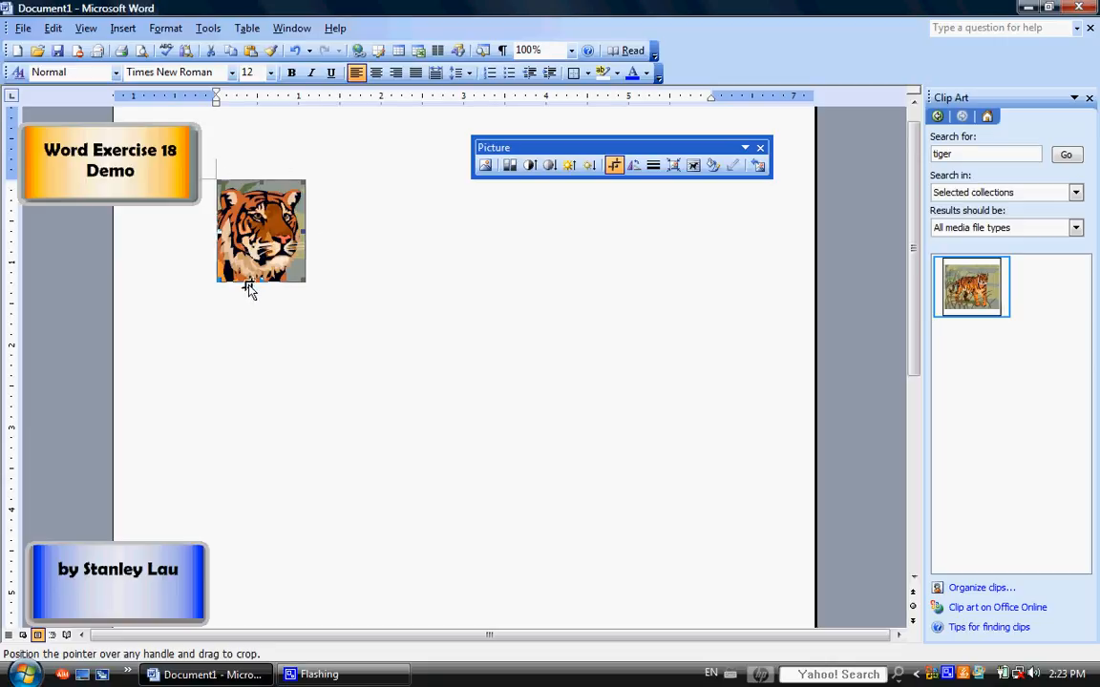
click(614, 166)
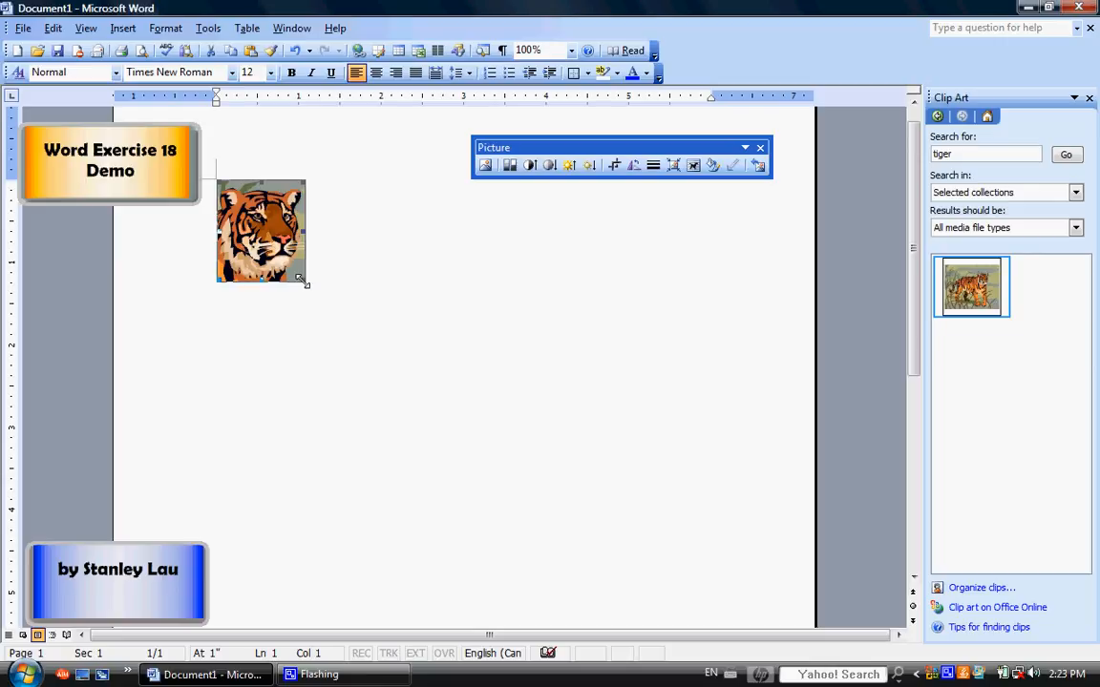
Enlarge the cropped tiger head proportionally to about 4 inches wide, and rotate it left by 90° four times for a full turn.
drag(306, 283, 547, 479)
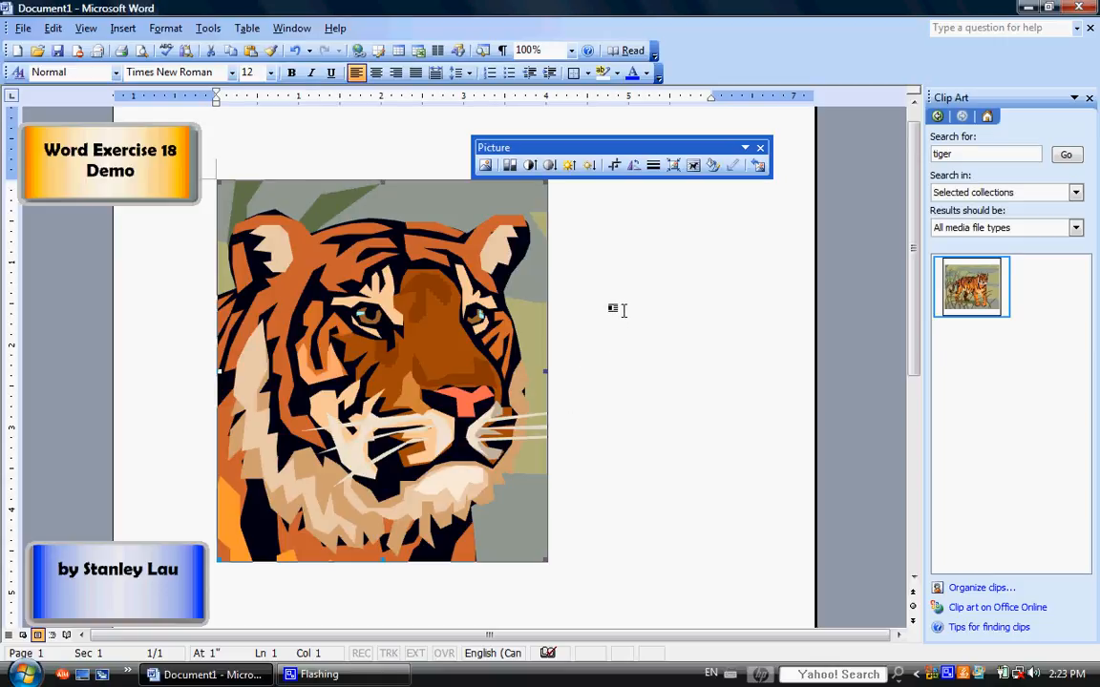
click(634, 166)
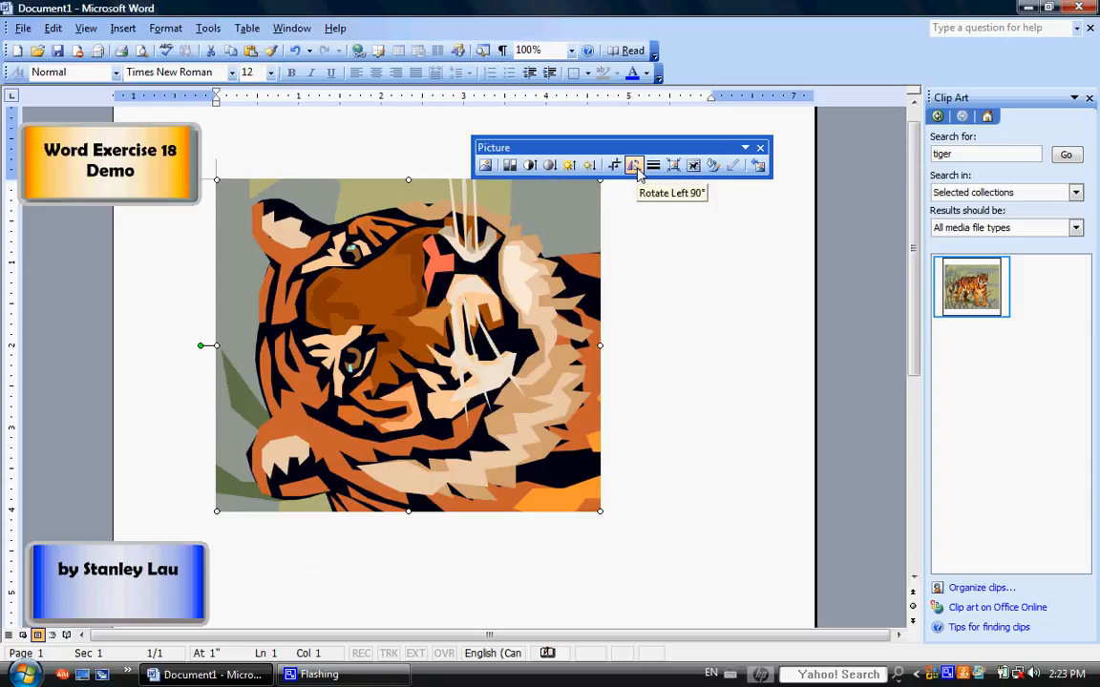
click(634, 167)
click(635, 167)
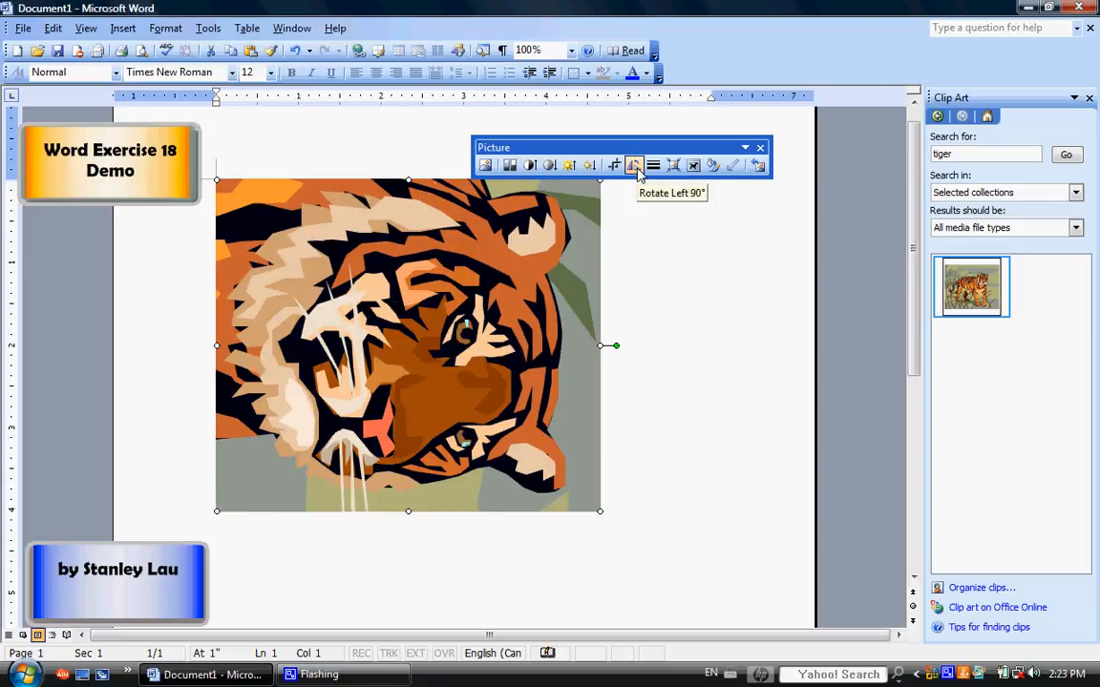
click(635, 167)
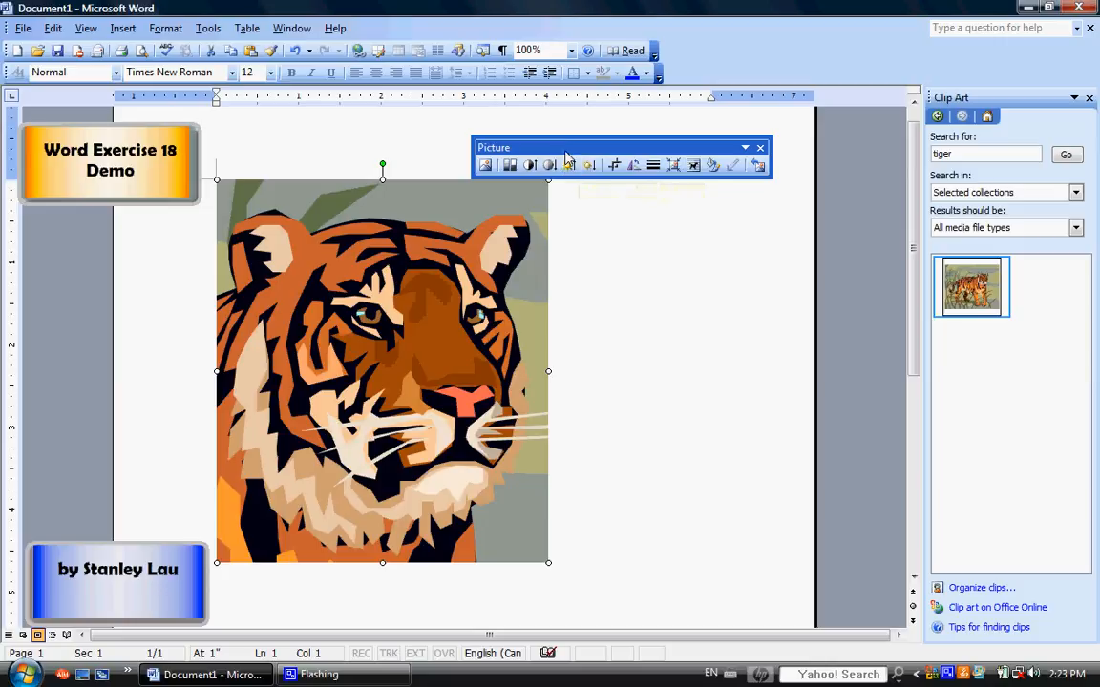
Move the Picture toolbar clear of the tiger head, rotate the picture freely to several angles, and reset the picture.
drag(564, 148, 664, 140)
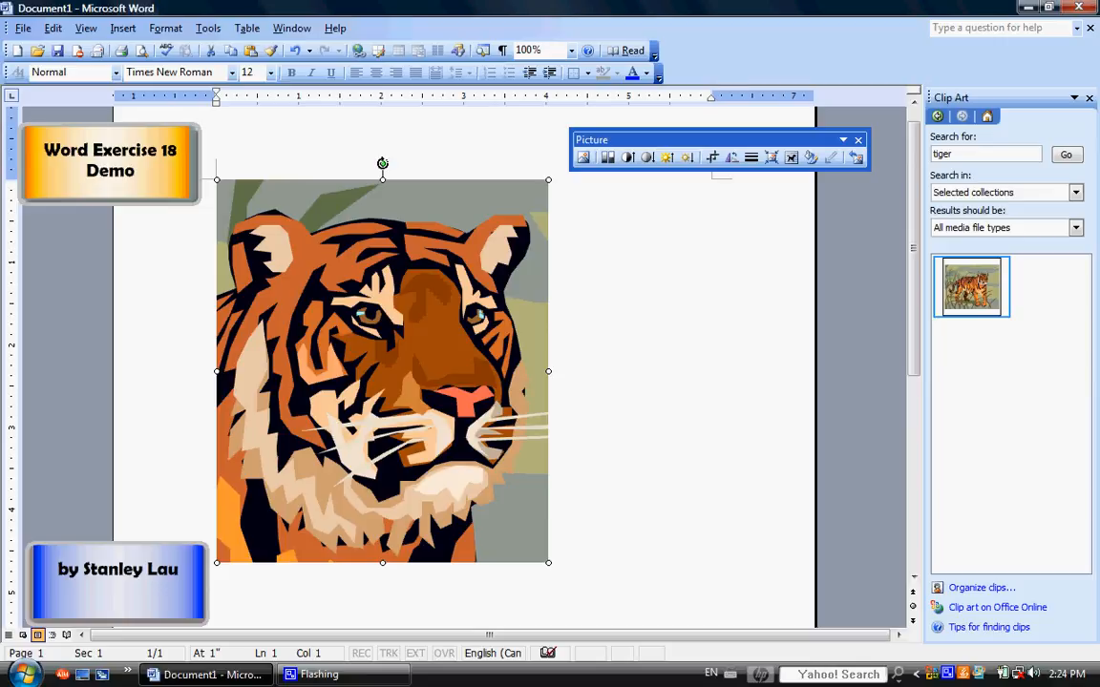
drag(376, 167, 352, 172)
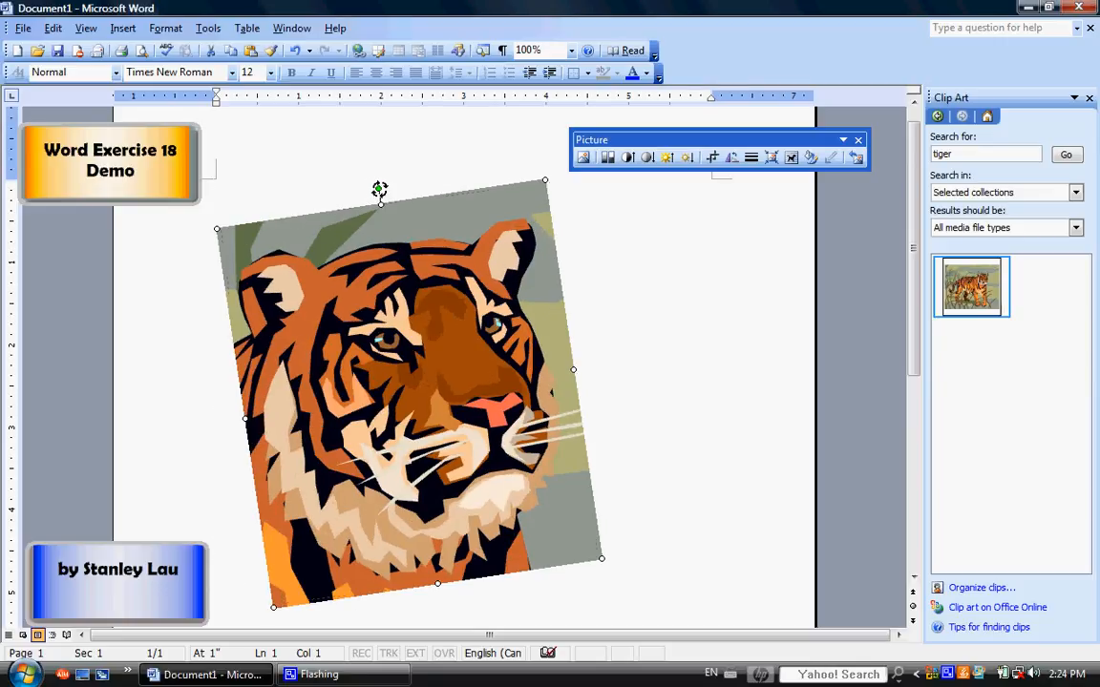
drag(379, 188, 223, 457)
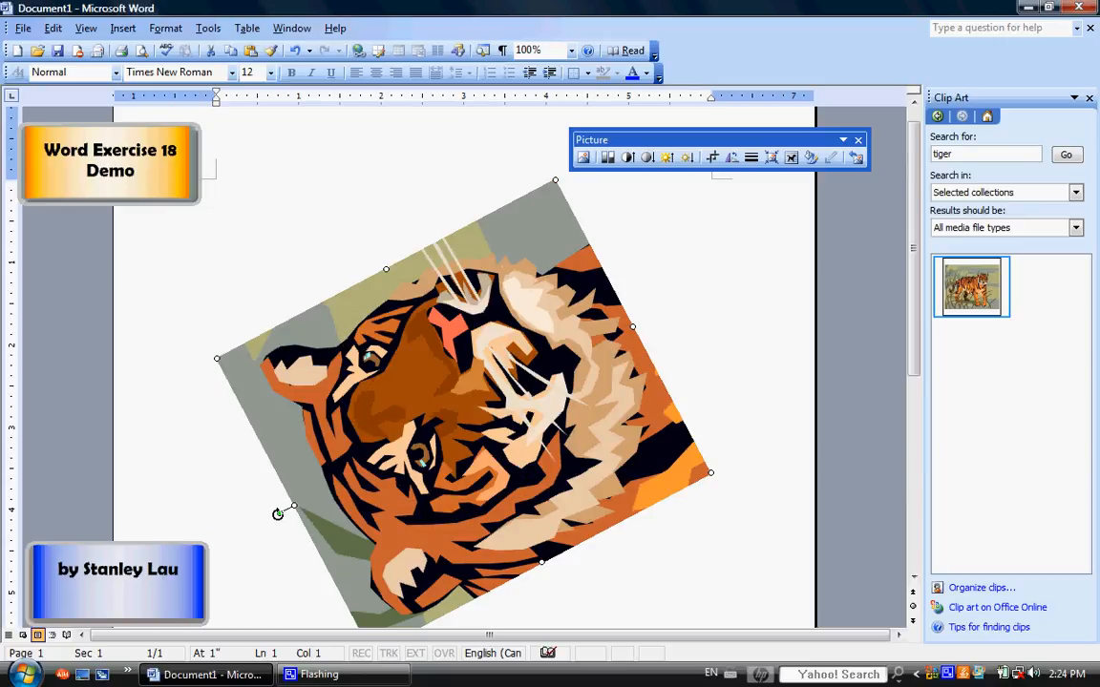
drag(277, 514, 289, 265)
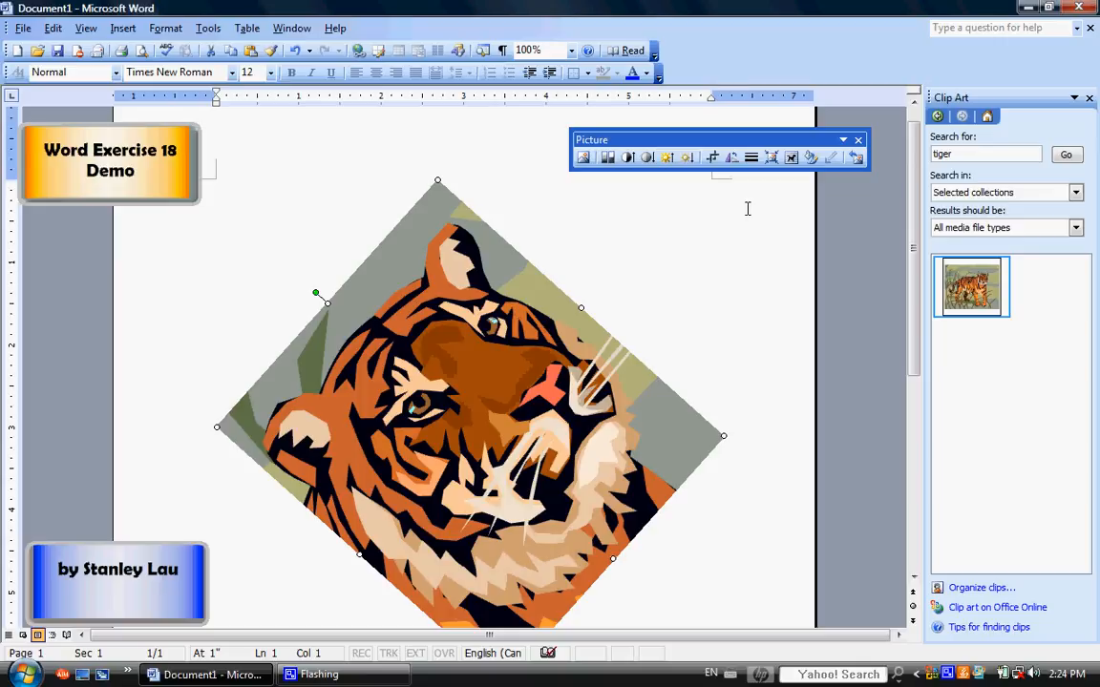
click(855, 163)
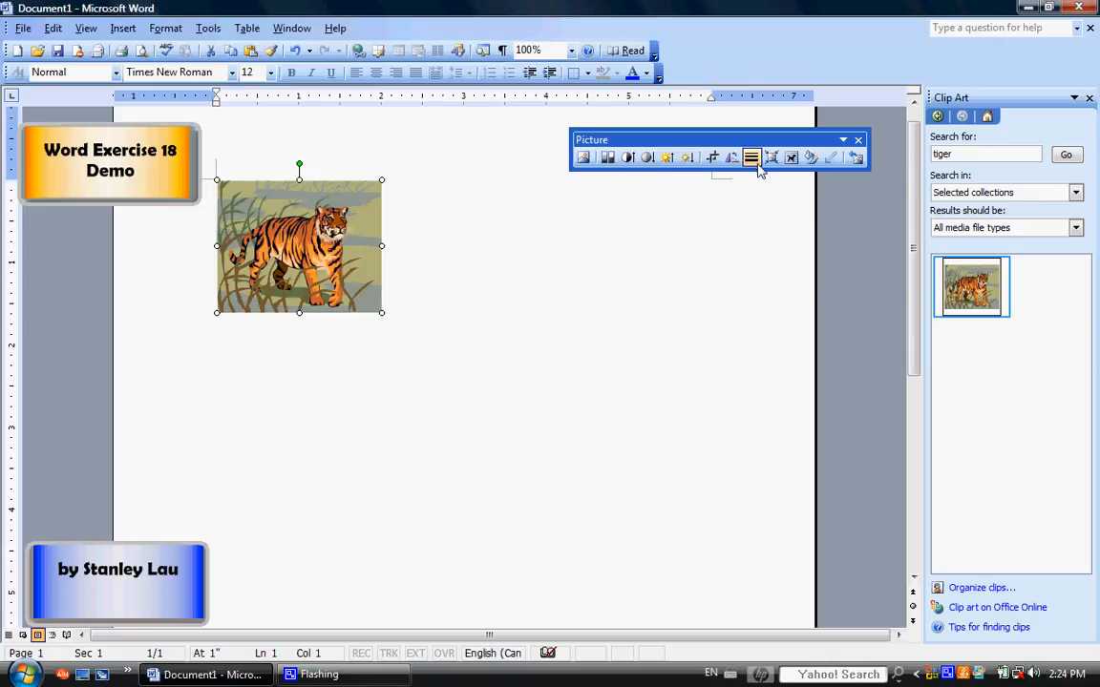
Enlarge the tiger picture to about 3.8 inches wide, and try a solid 6 pt border followed by the 6 pt triple-line border.
drag(382, 312, 534, 413)
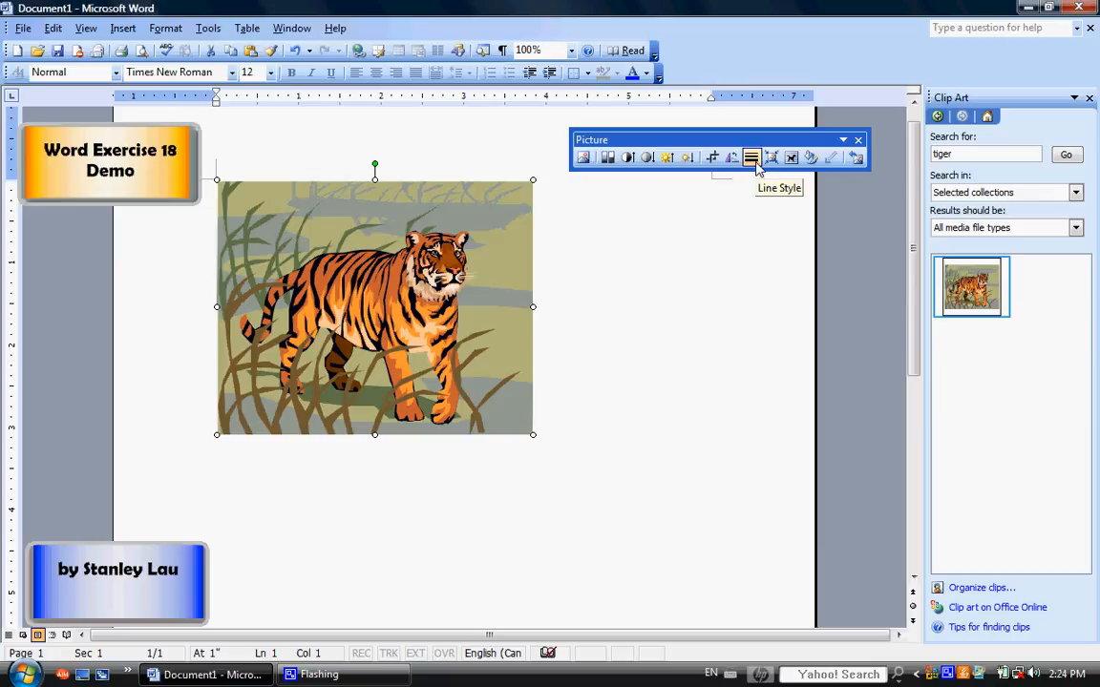
click(751, 158)
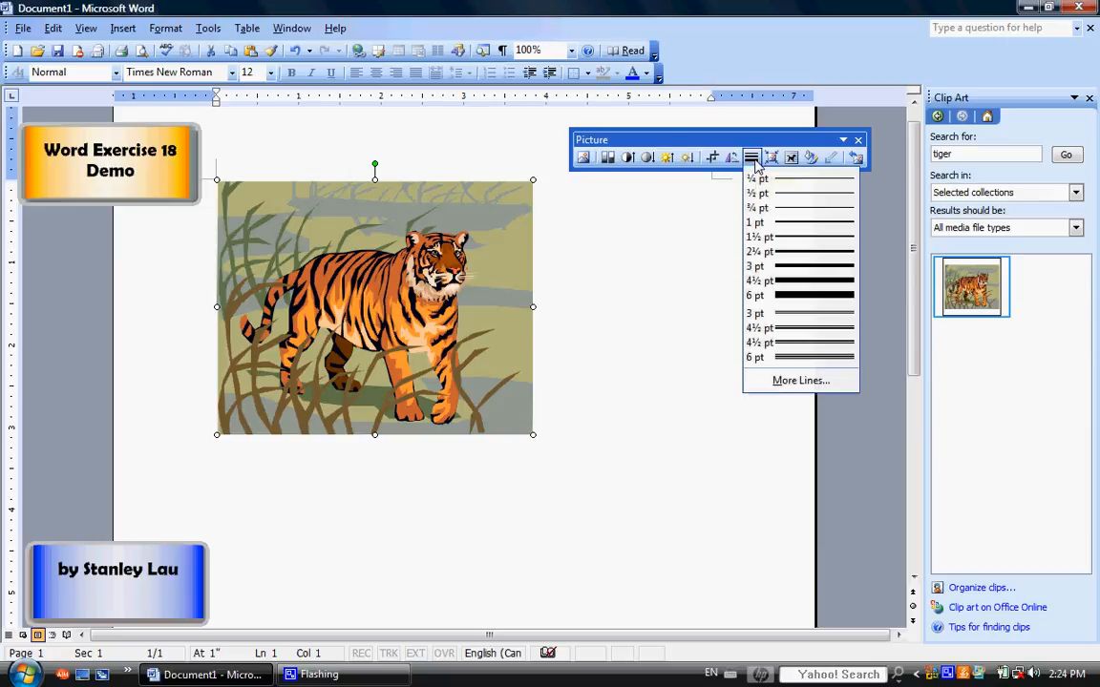
click(794, 298)
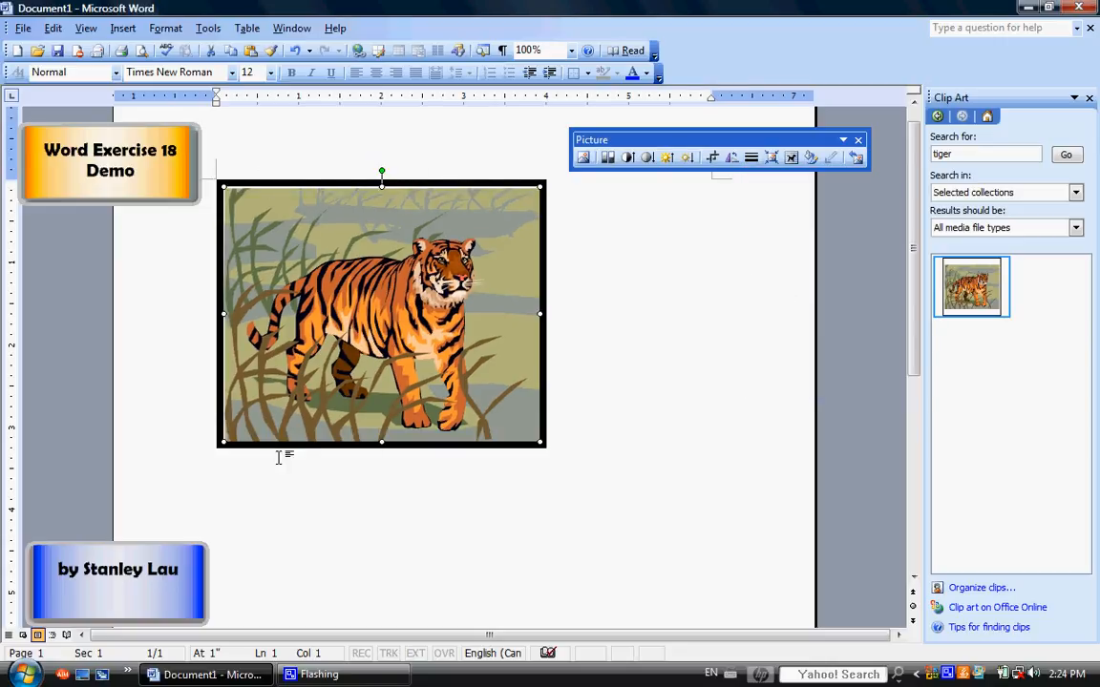
click(752, 159)
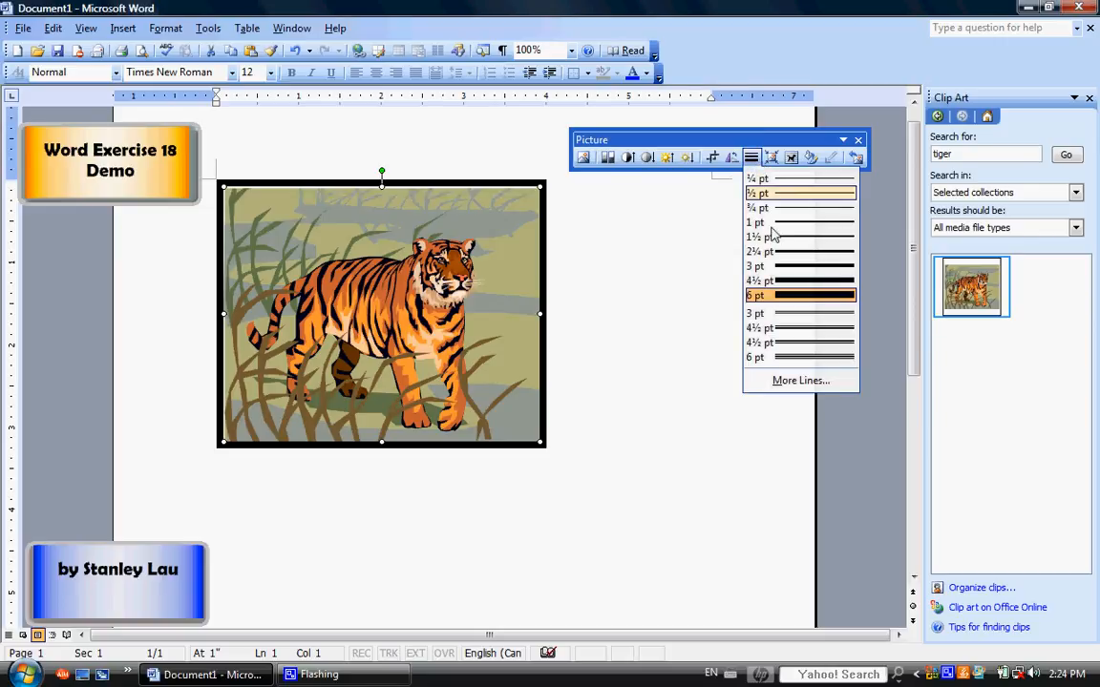
click(783, 359)
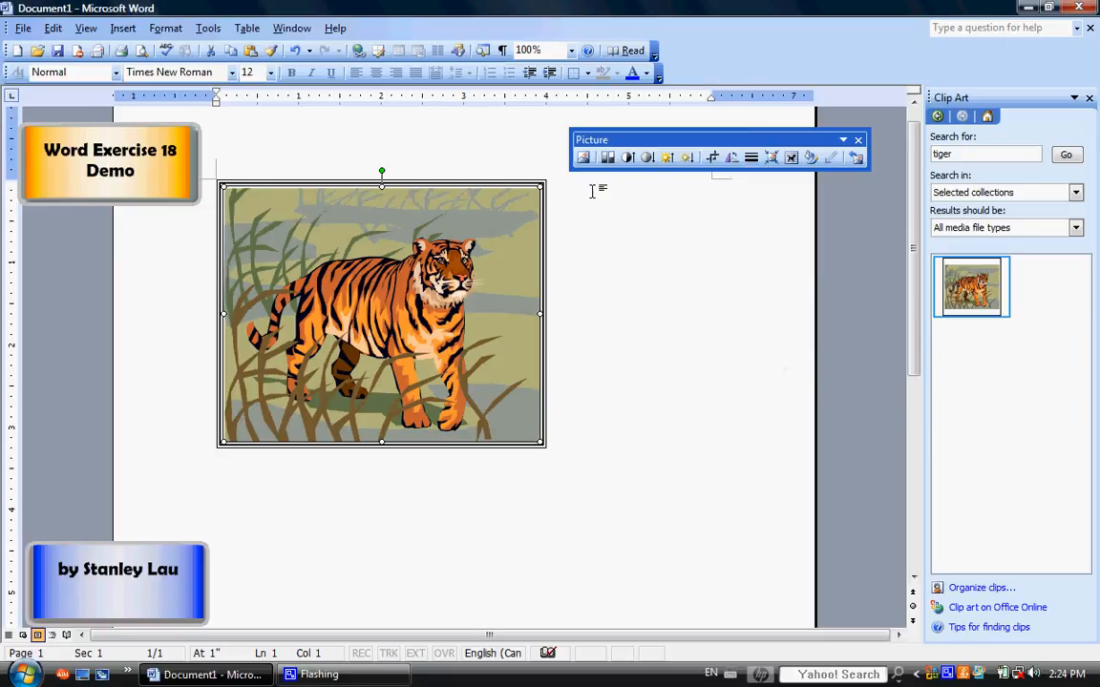
Format the tiger picture's 6 pt triple-line border as red with long dashes, and reset the picture.
click(753, 158)
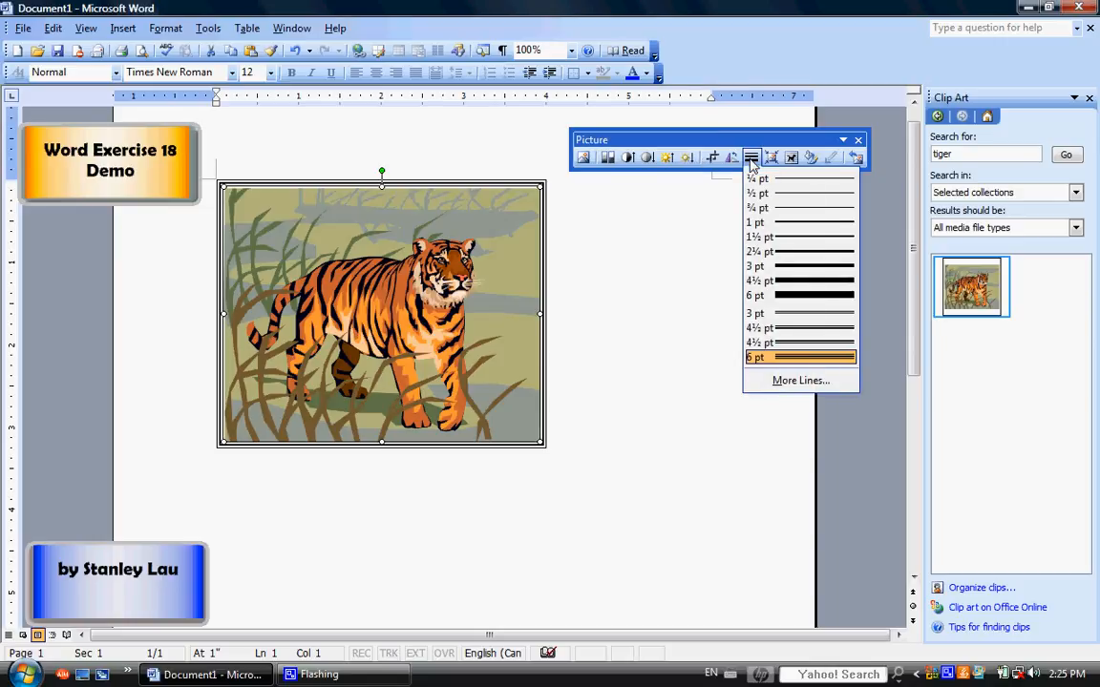
click(777, 381)
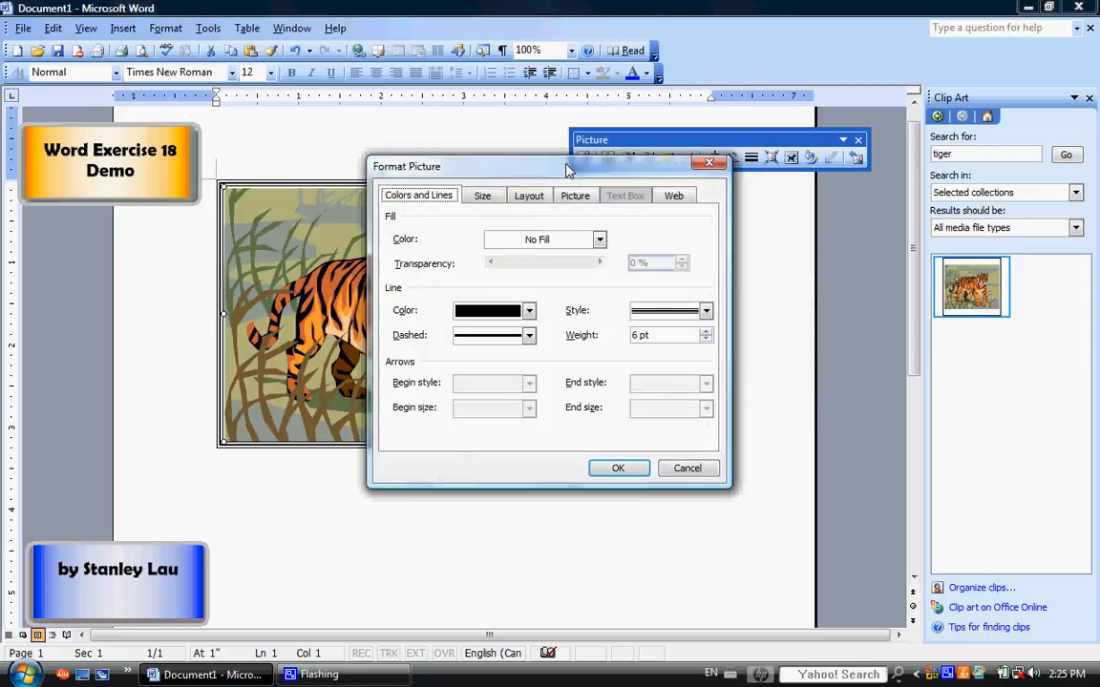
drag(566, 168, 773, 204)
click(736, 348)
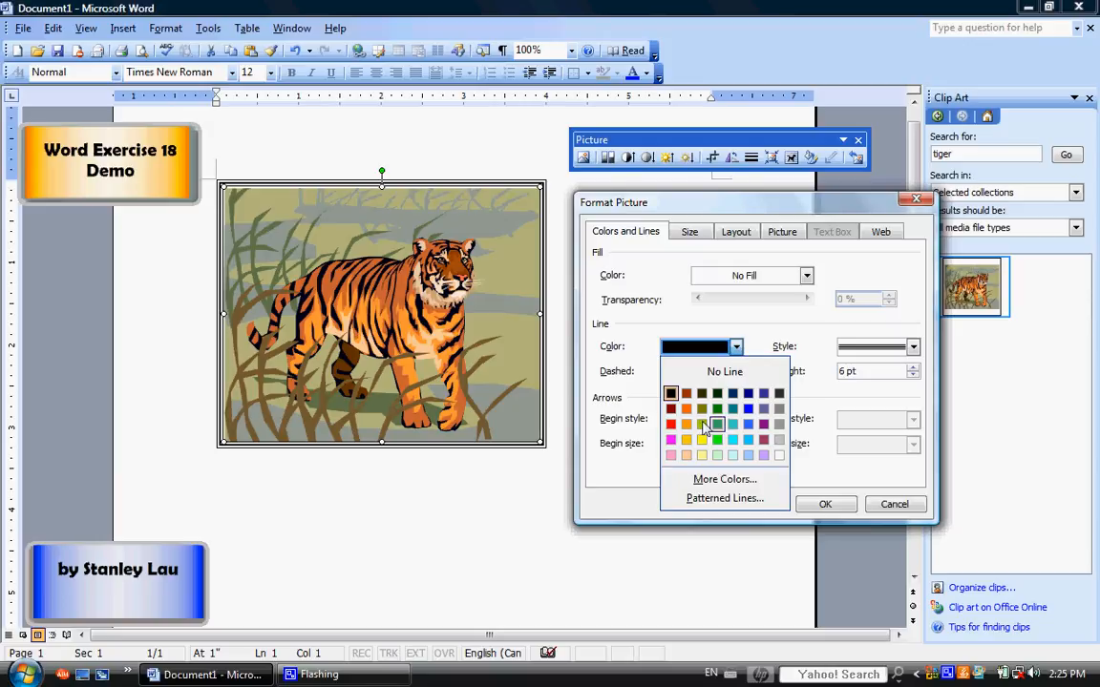
click(671, 424)
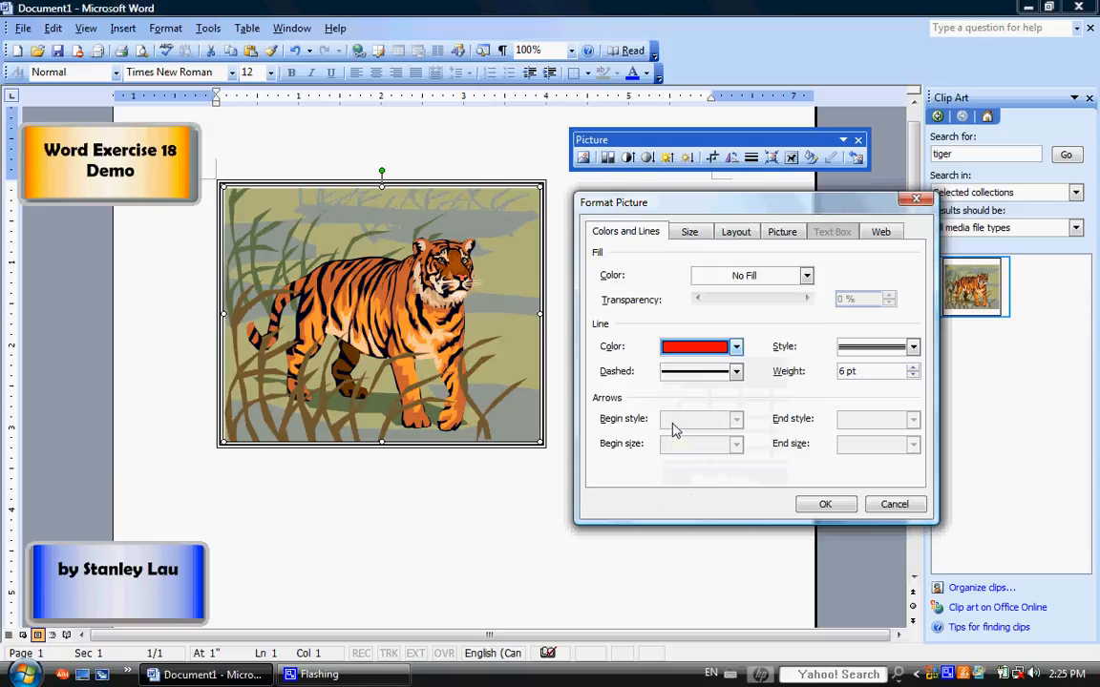
click(736, 371)
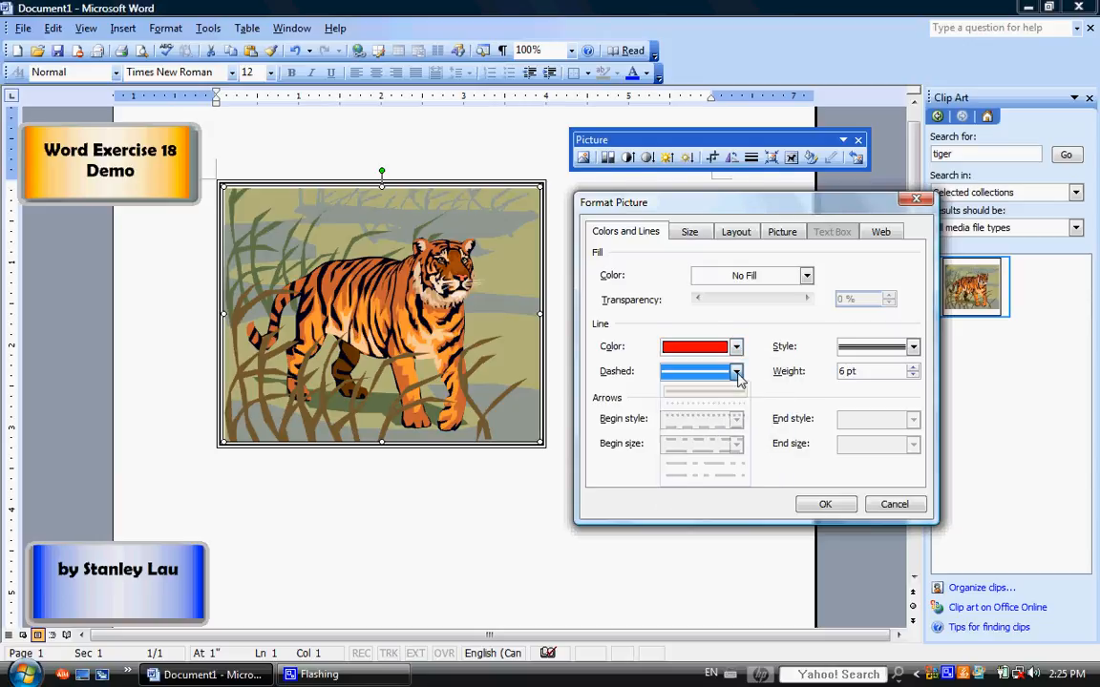
click(704, 451)
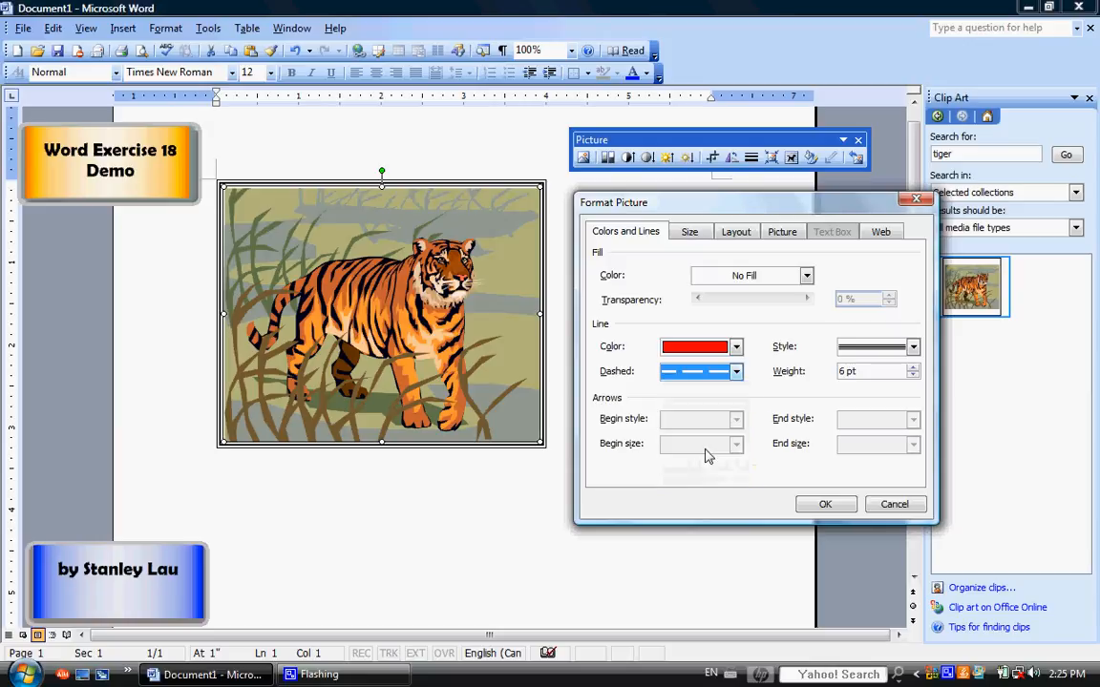
click(819, 506)
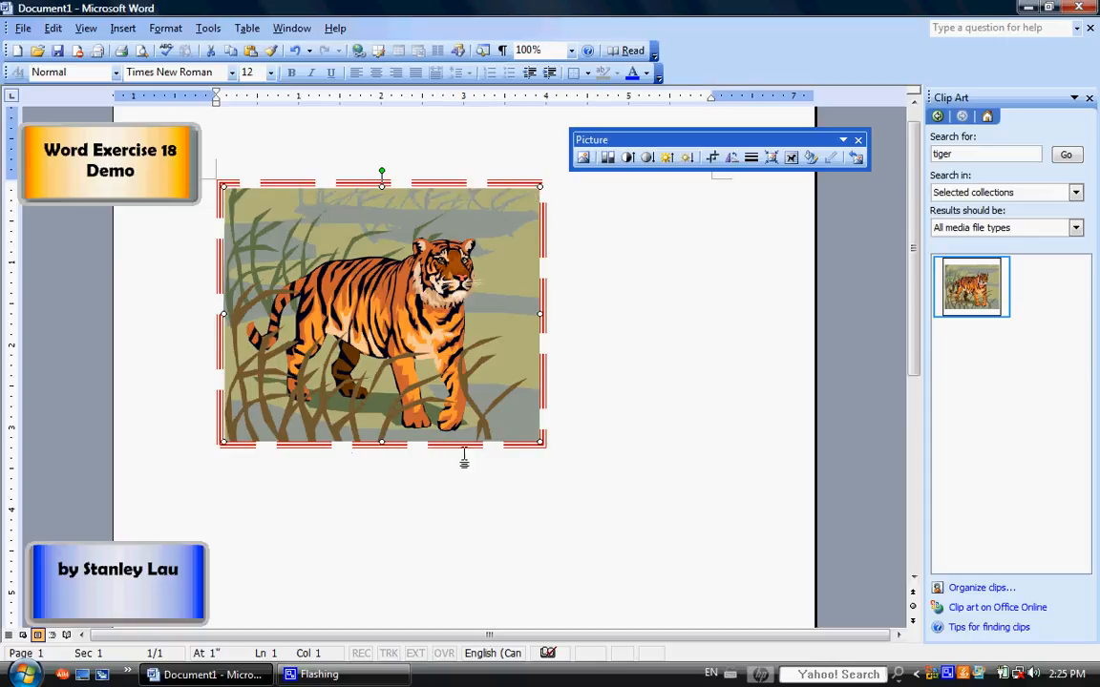
click(855, 157)
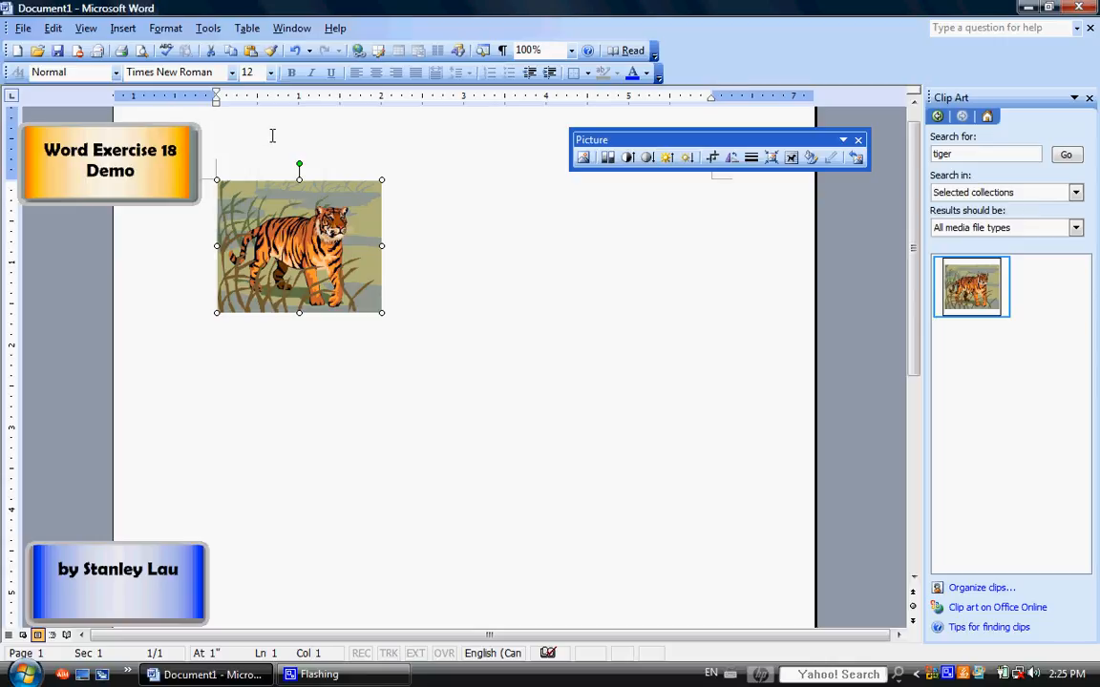
Save the document under the name file 18 on Removable Disk (F:).
click(21, 29)
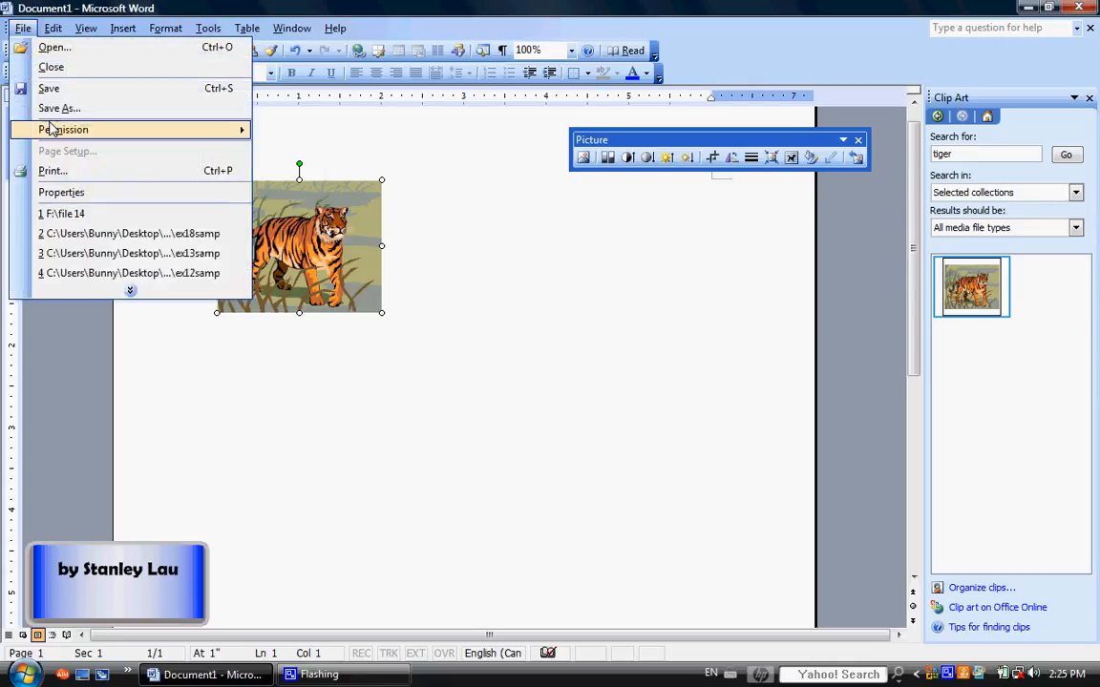
click(59, 108)
click(555, 188)
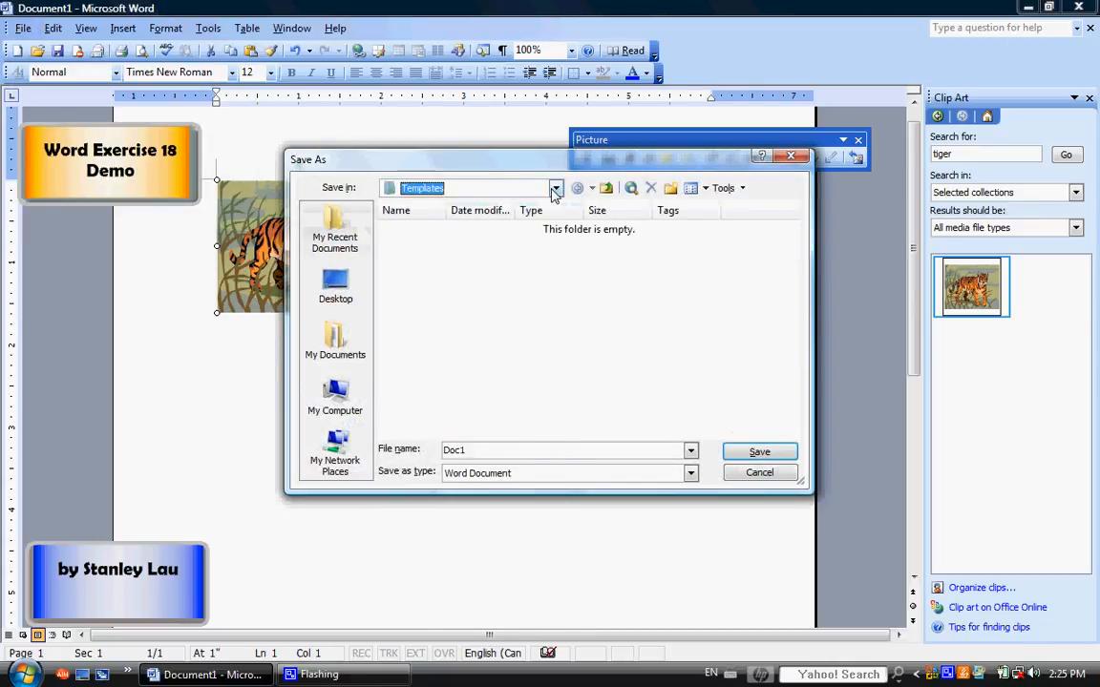
click(468, 273)
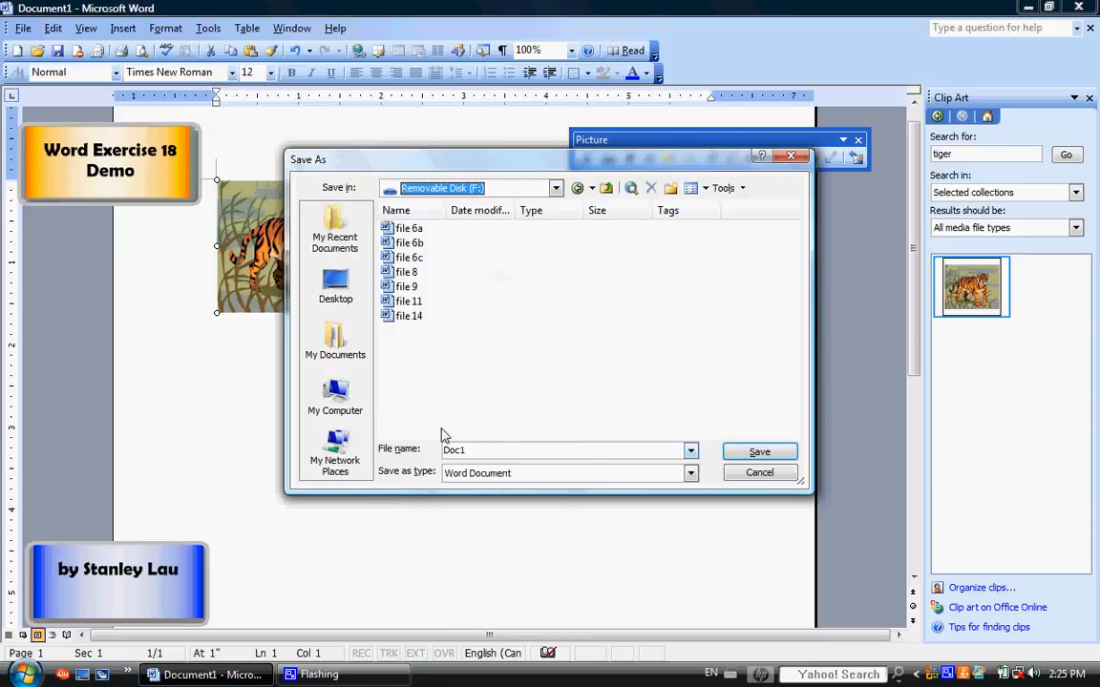
click(483, 449)
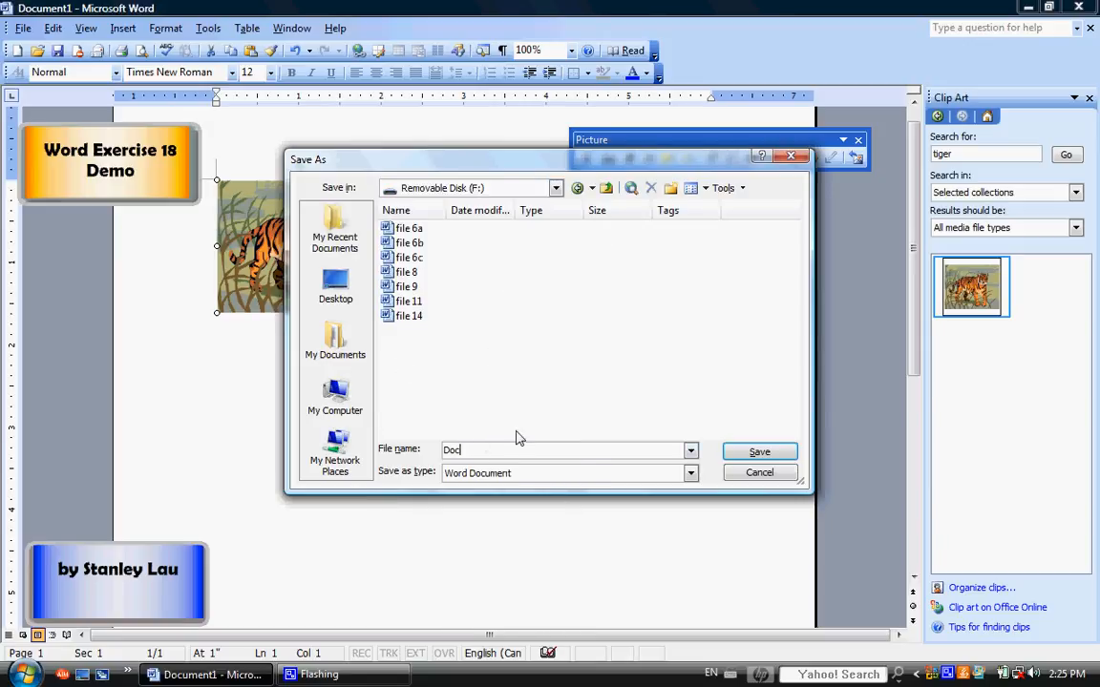
key(BackSpace)
key(BackSpace)
key(BackSpace)
text(file 18)
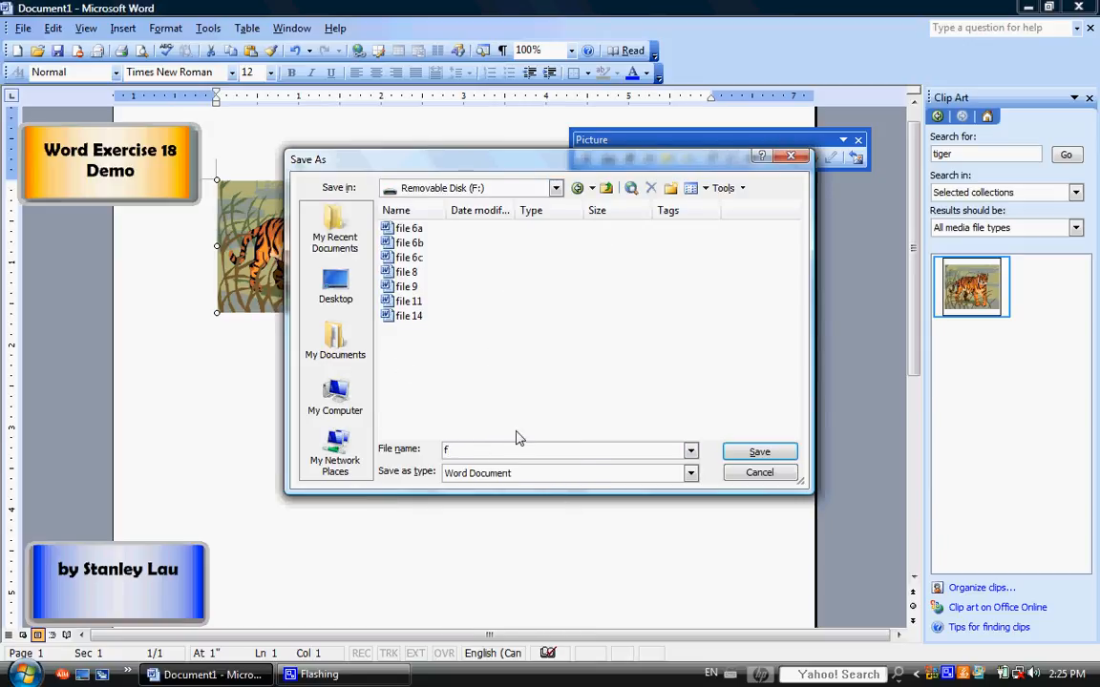